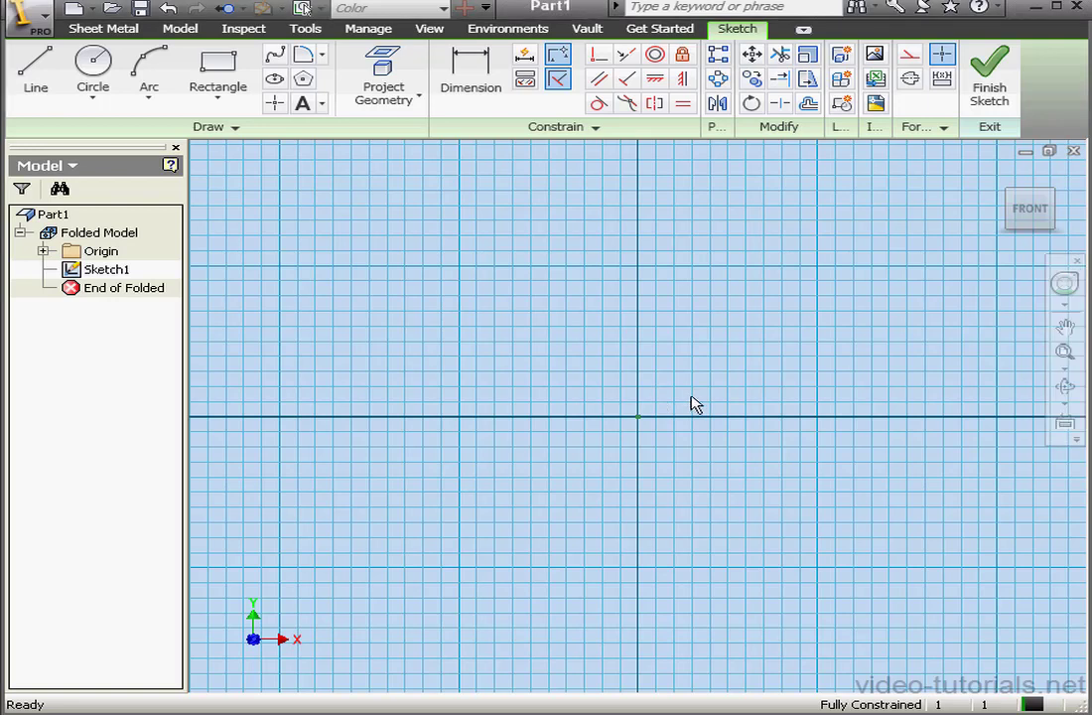
- Draw a rectangle with its first corner at the sketch origin
click(218, 68)
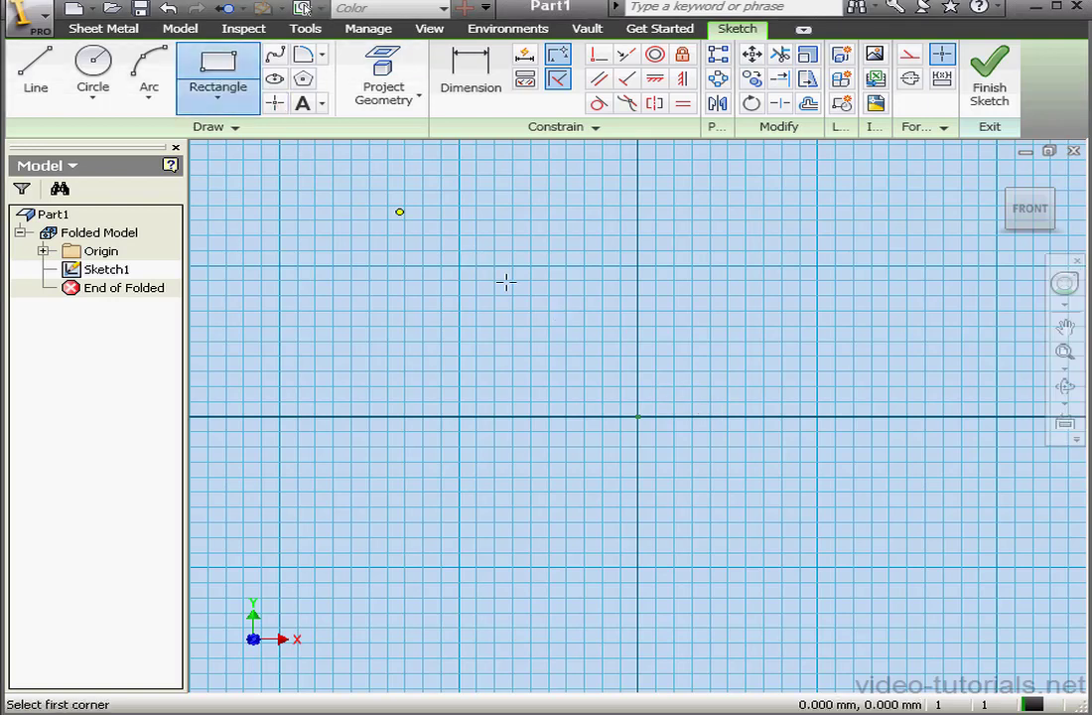
click(639, 418)
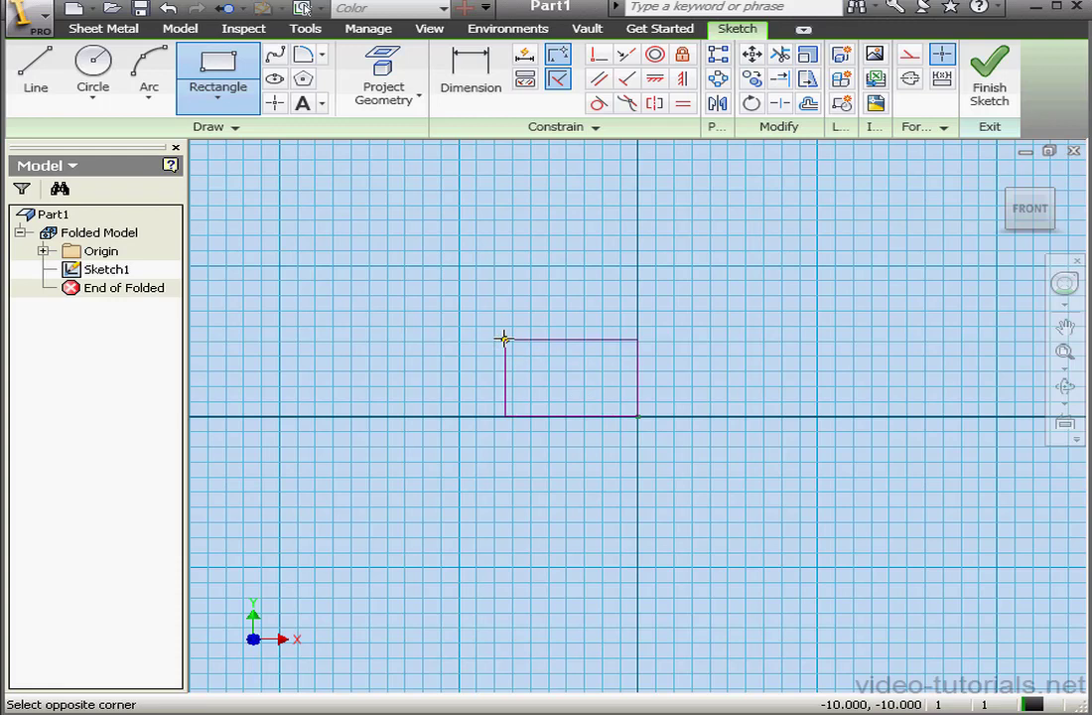
click(463, 270)
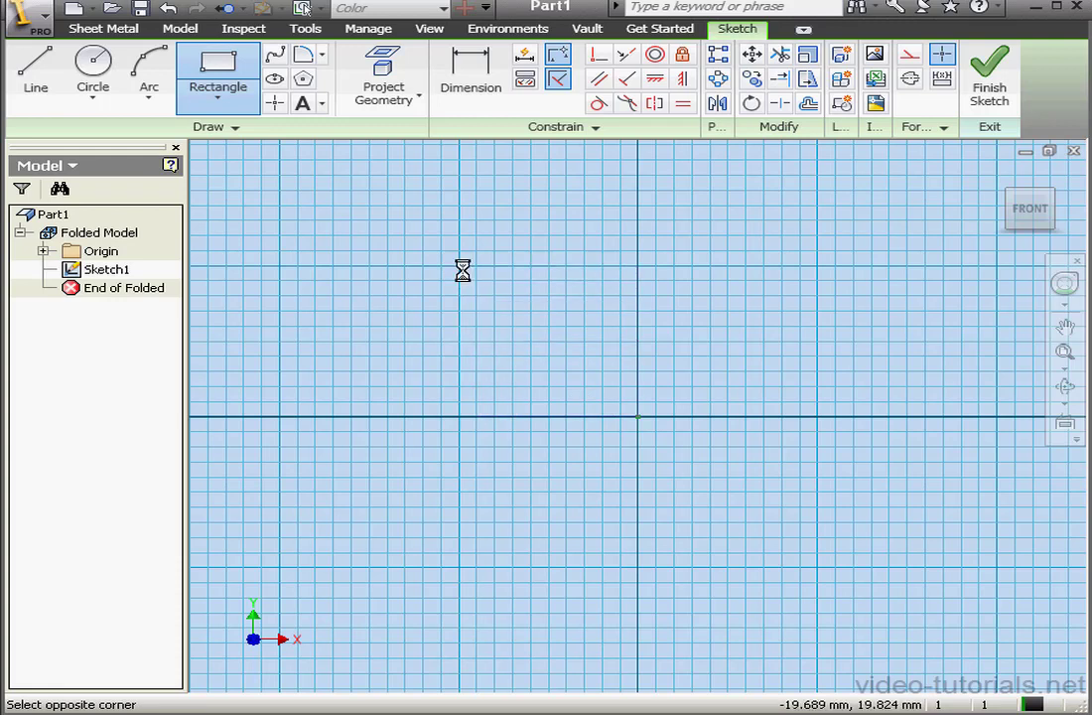
- Finish the sketch and return to the isometric home view, zoomed out
click(1009, 80)
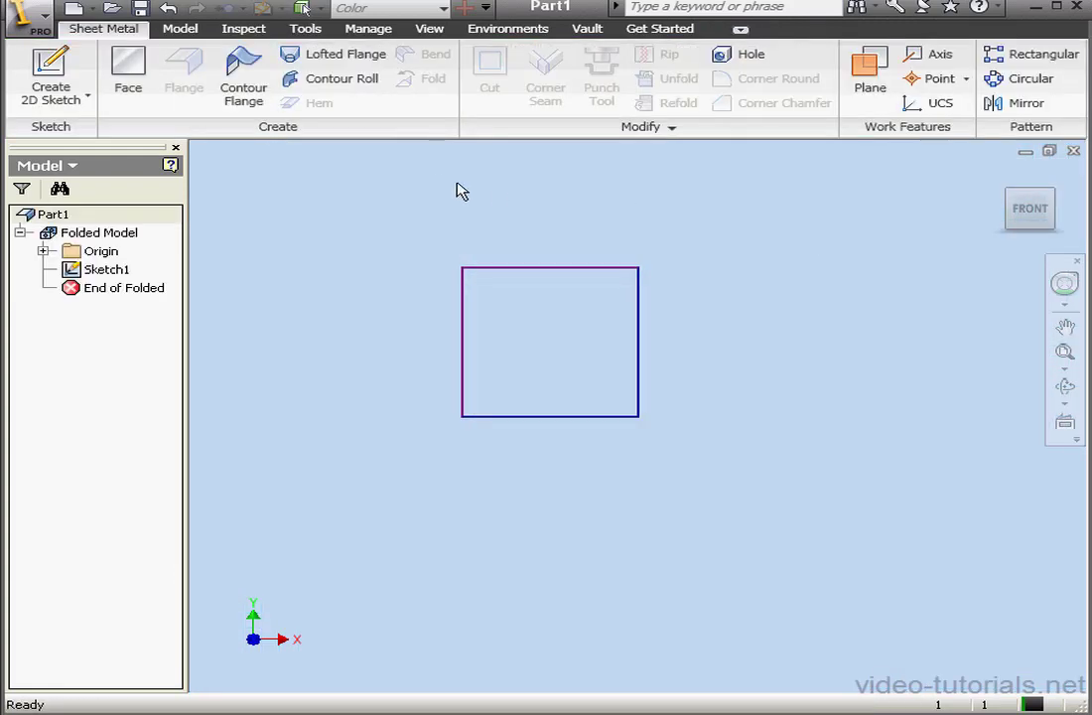
click(183, 31)
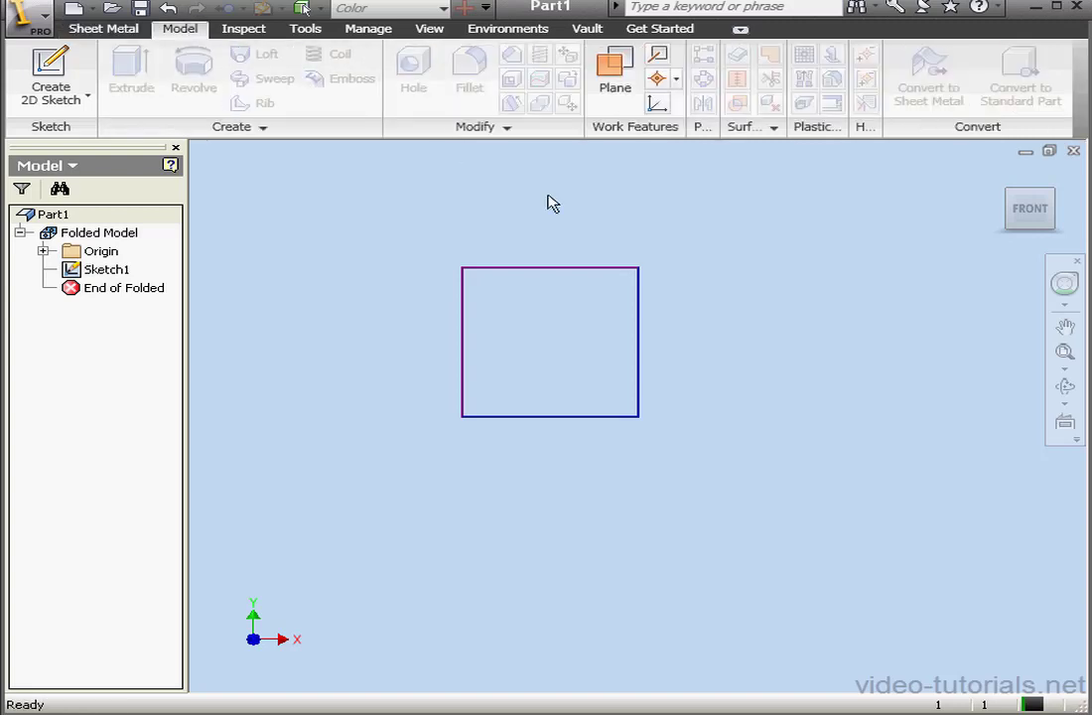
click(1000, 174)
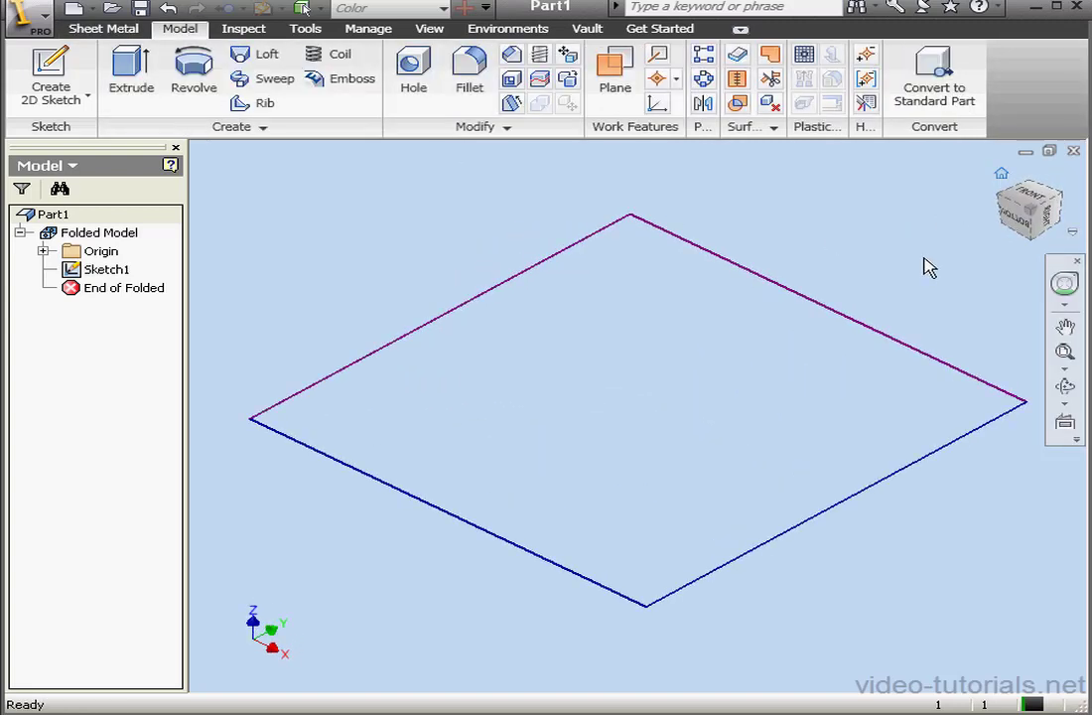
scroll(736, 432, down, 5)
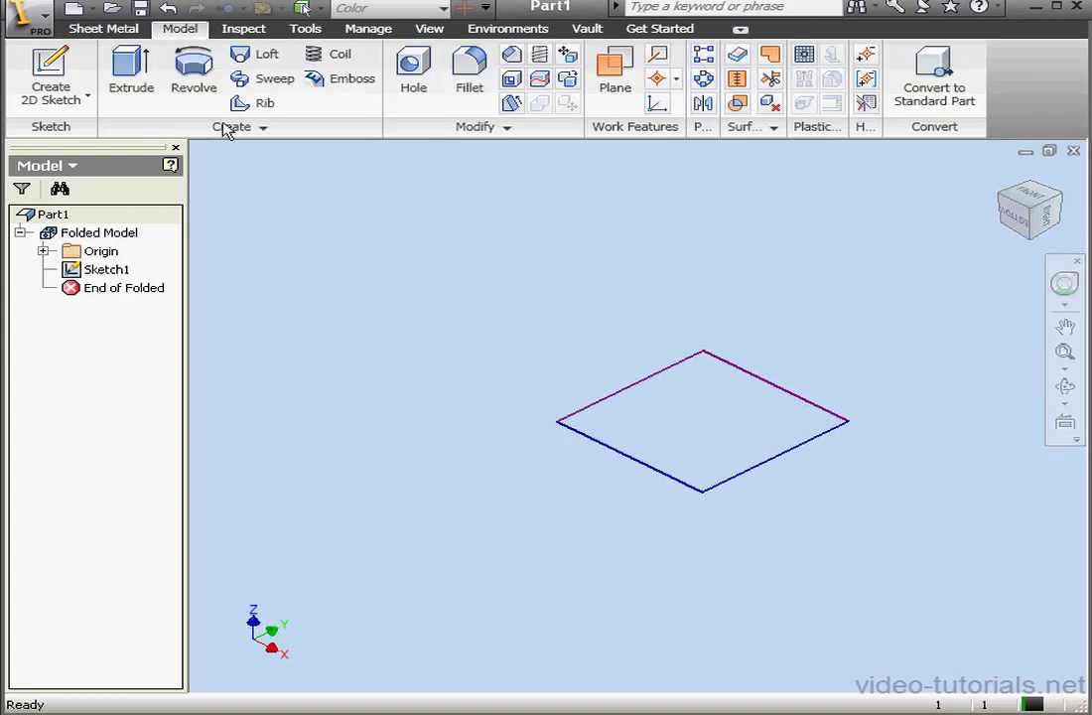
- Extrude the rectangle 10 mm into a solid block (Extrusion1)
click(131, 75)
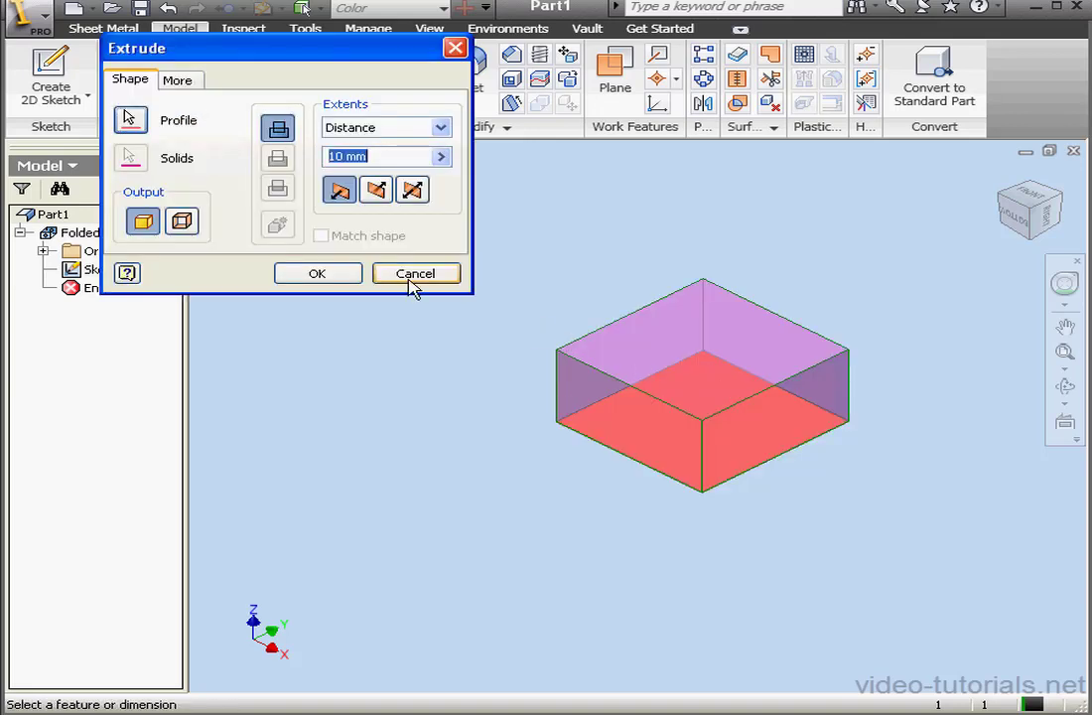
click(345, 275)
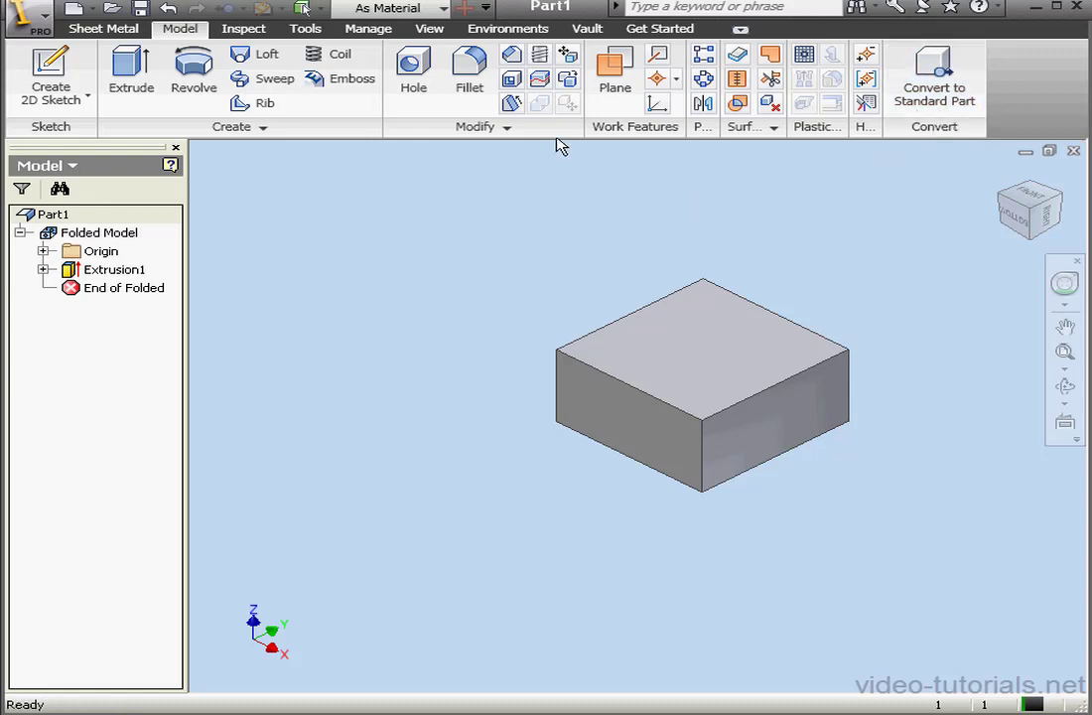
- Shell the block with the top face removed and wall thickness set to the Thickness parameter
click(511, 79)
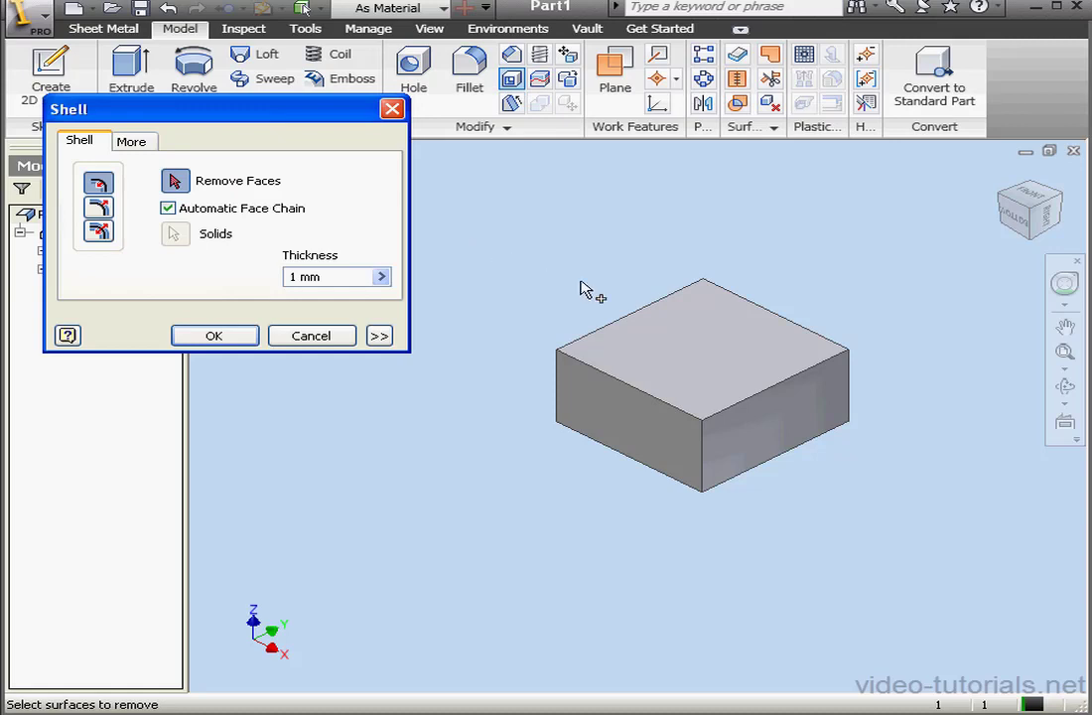
click(695, 364)
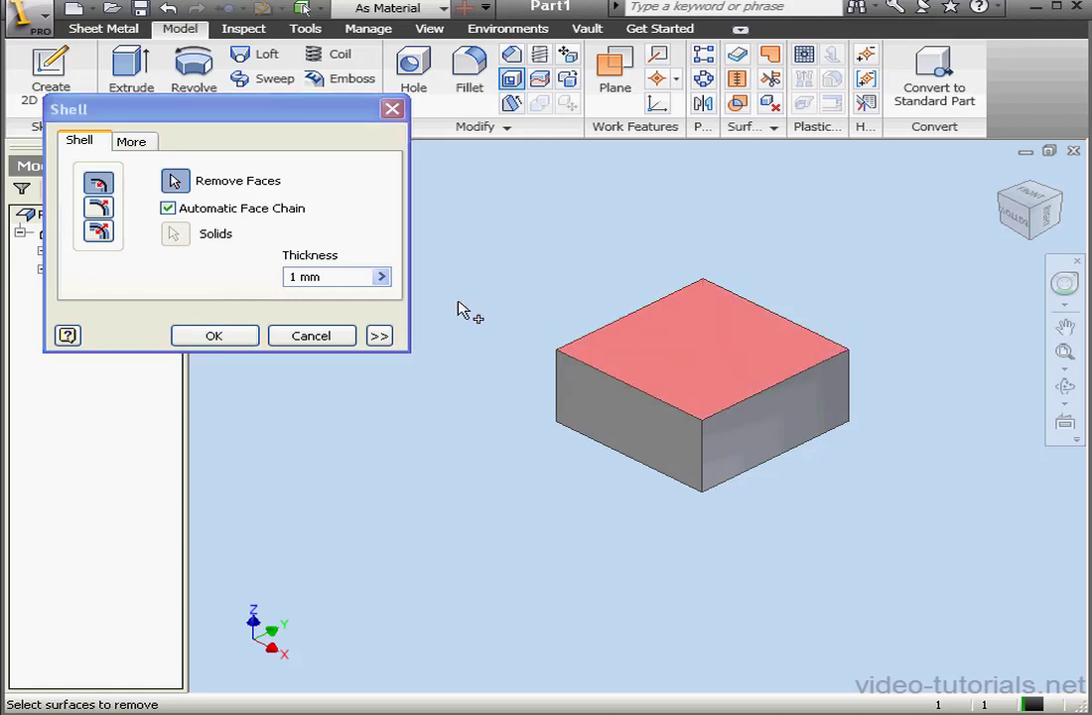
click(382, 276)
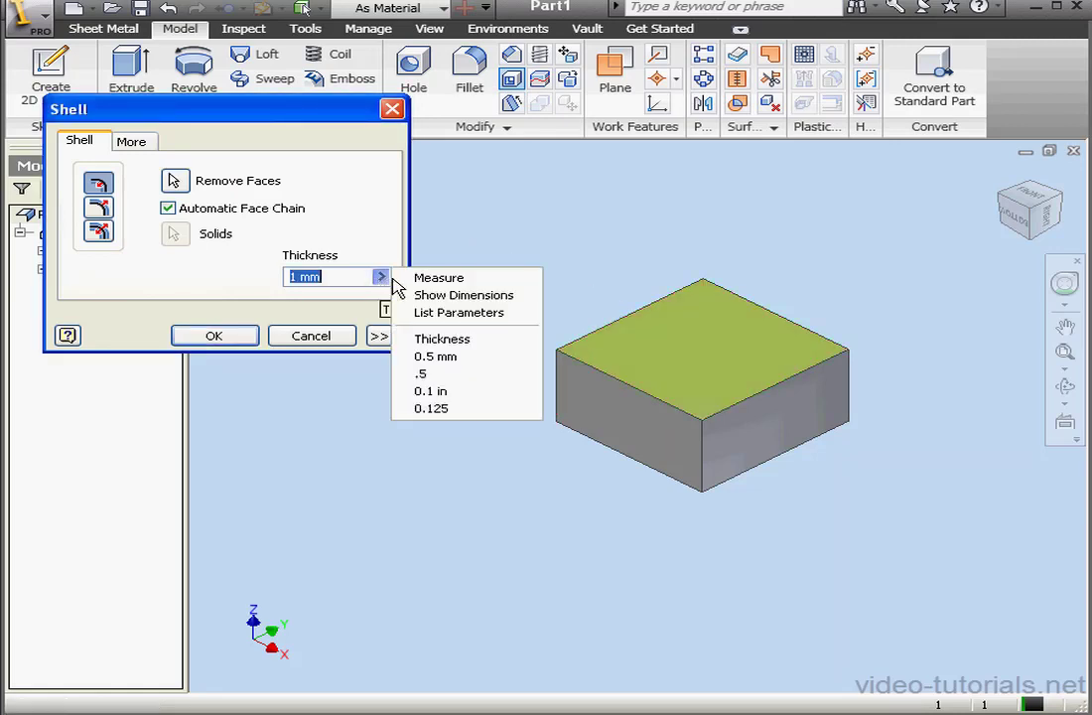
click(446, 314)
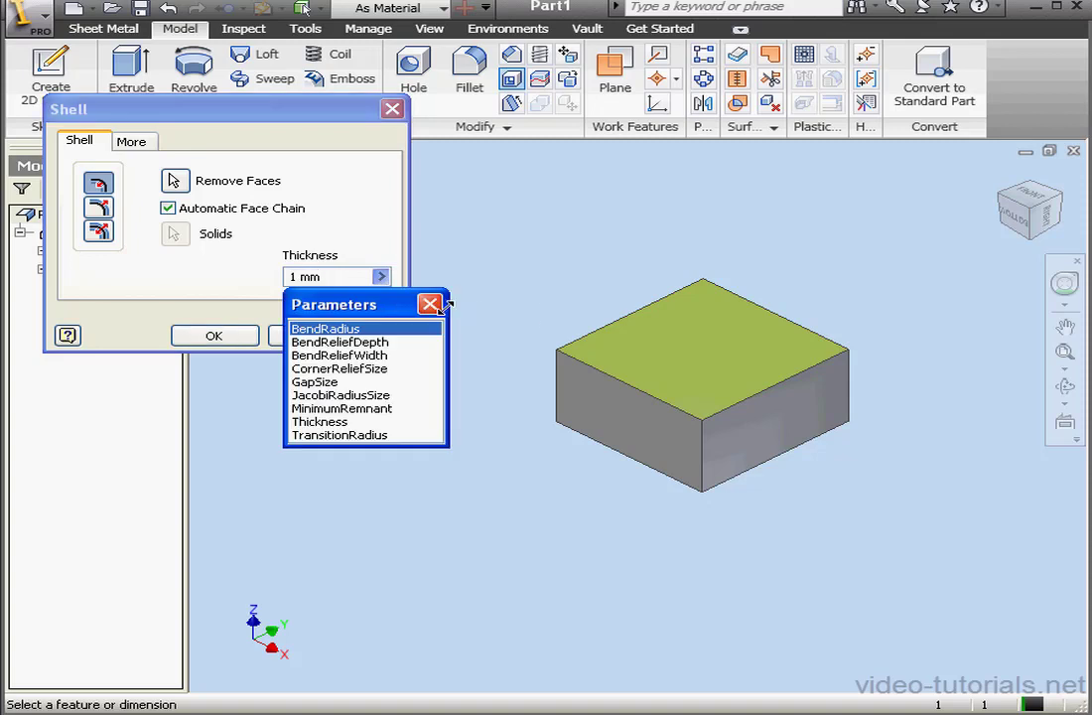
click(331, 421)
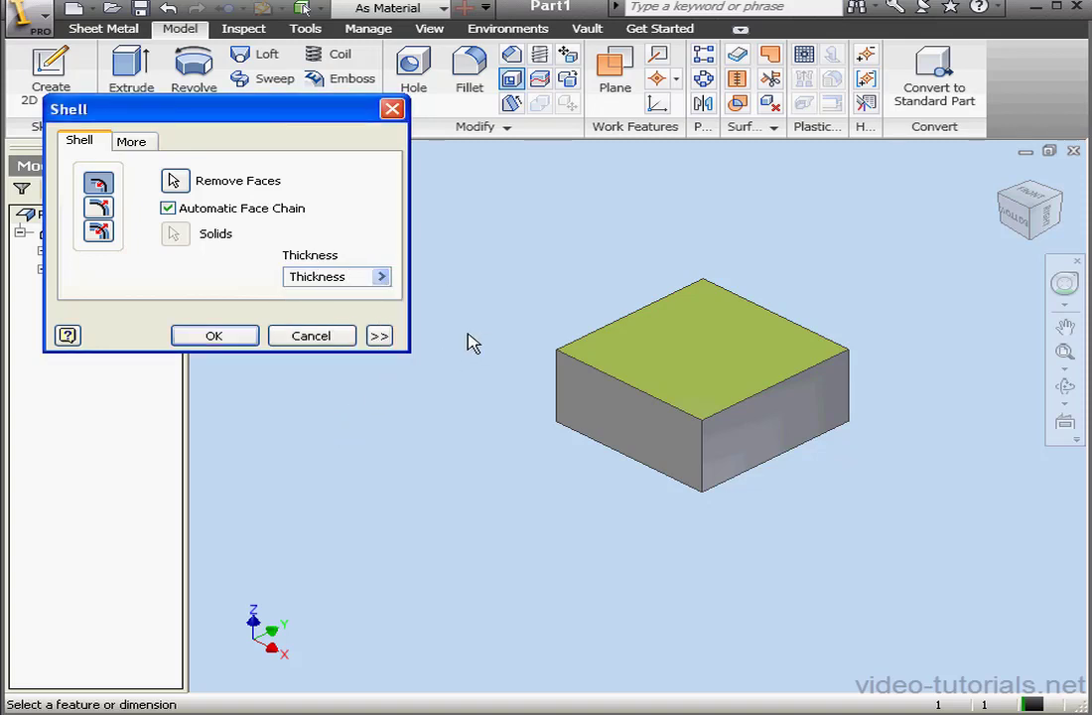
click(235, 340)
scroll(661, 395, up, 5)
scroll(660, 396, down, 5)
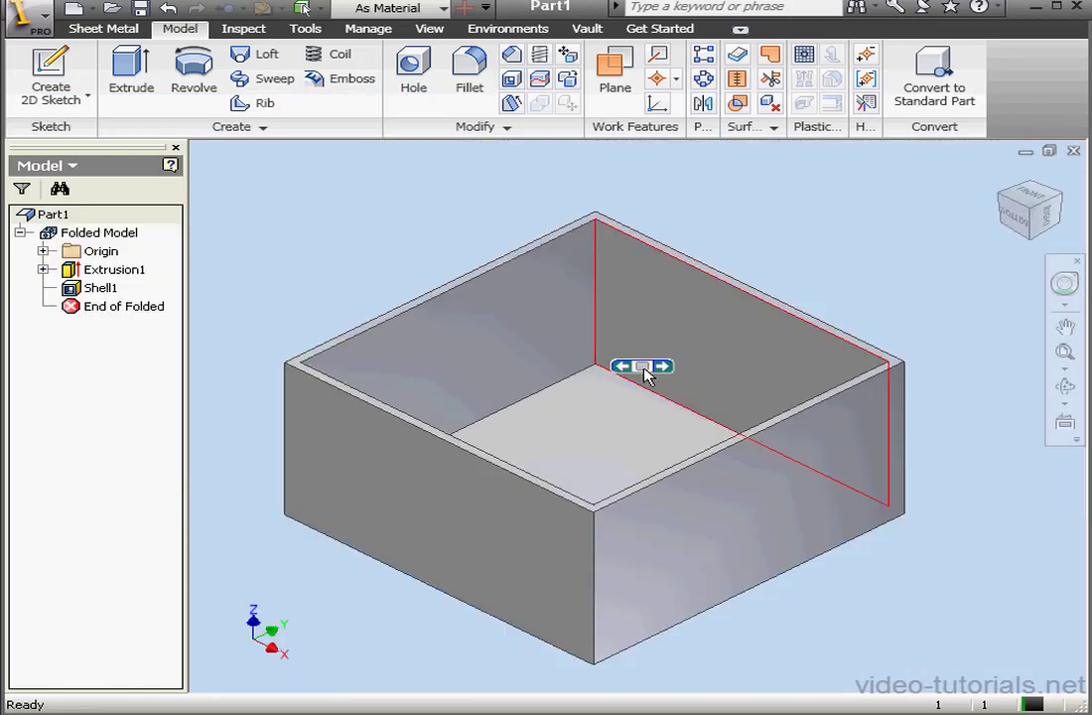
- Rip the front and right vertical corners with a Corner Seam
click(112, 28)
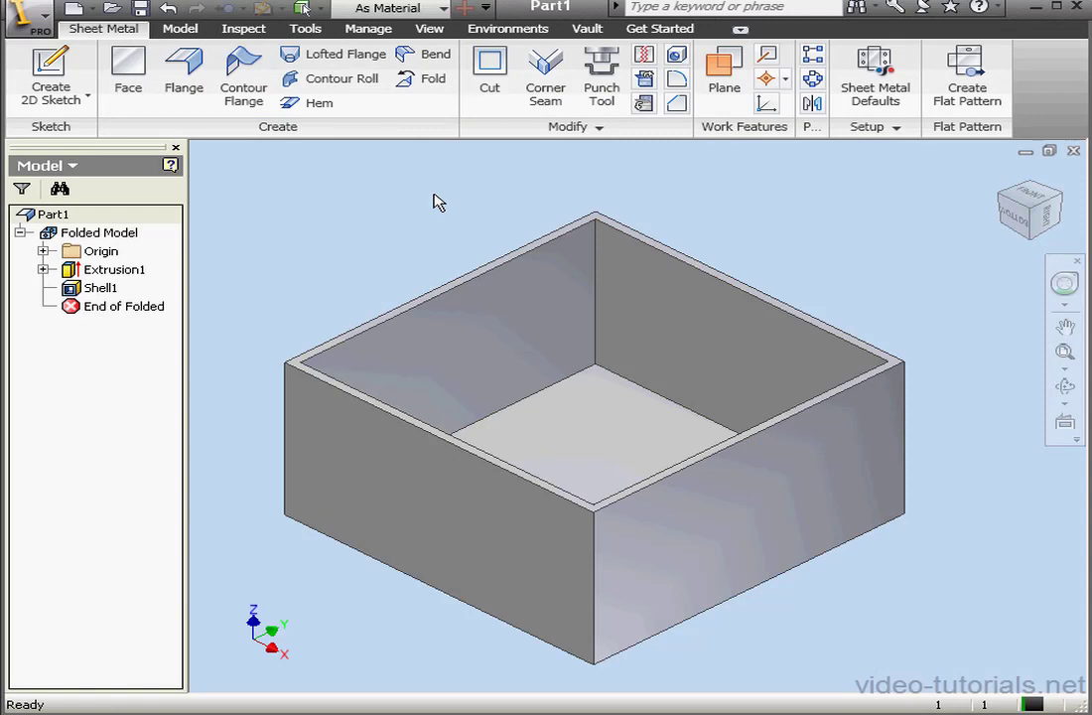
click(545, 85)
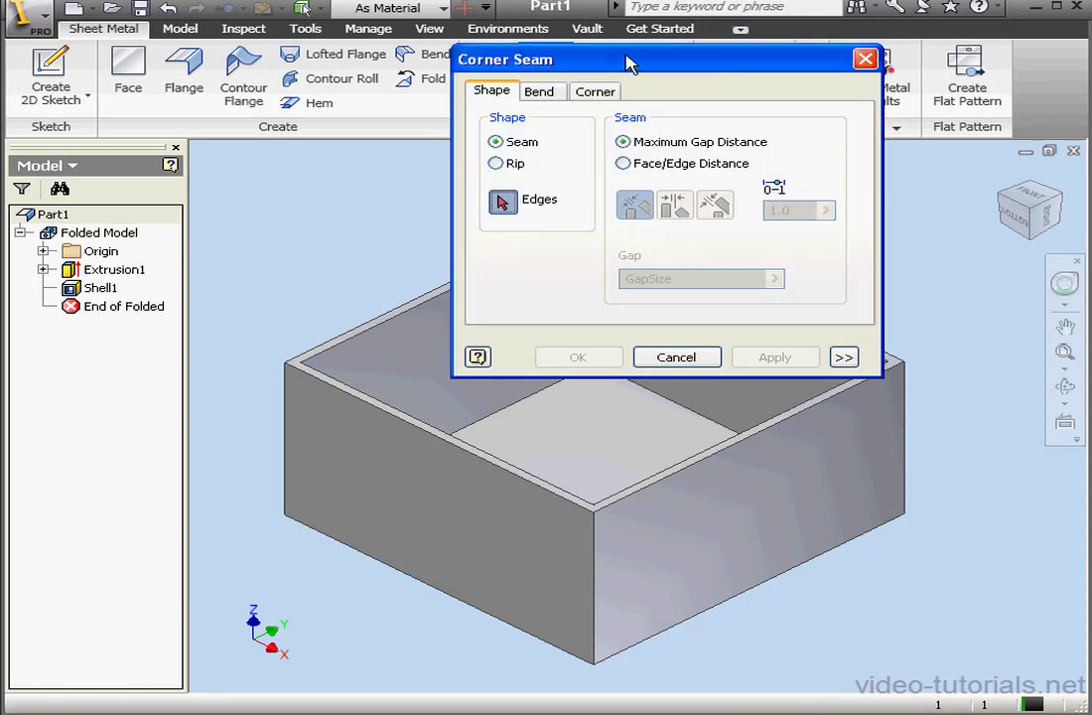
click(495, 163)
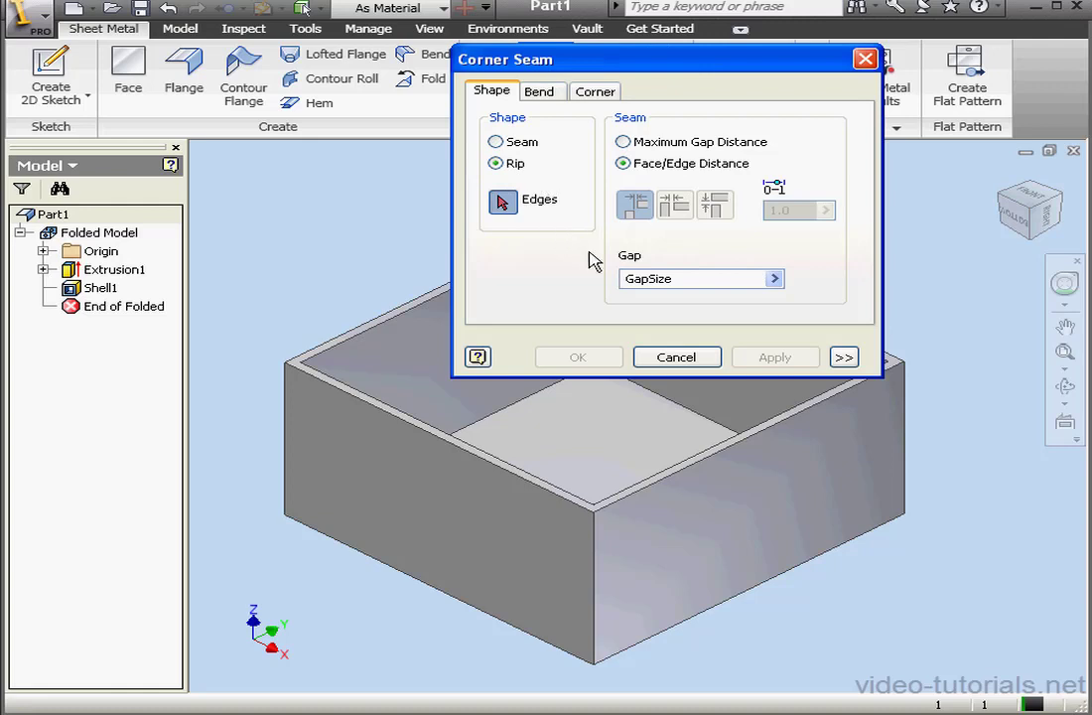
click(599, 564)
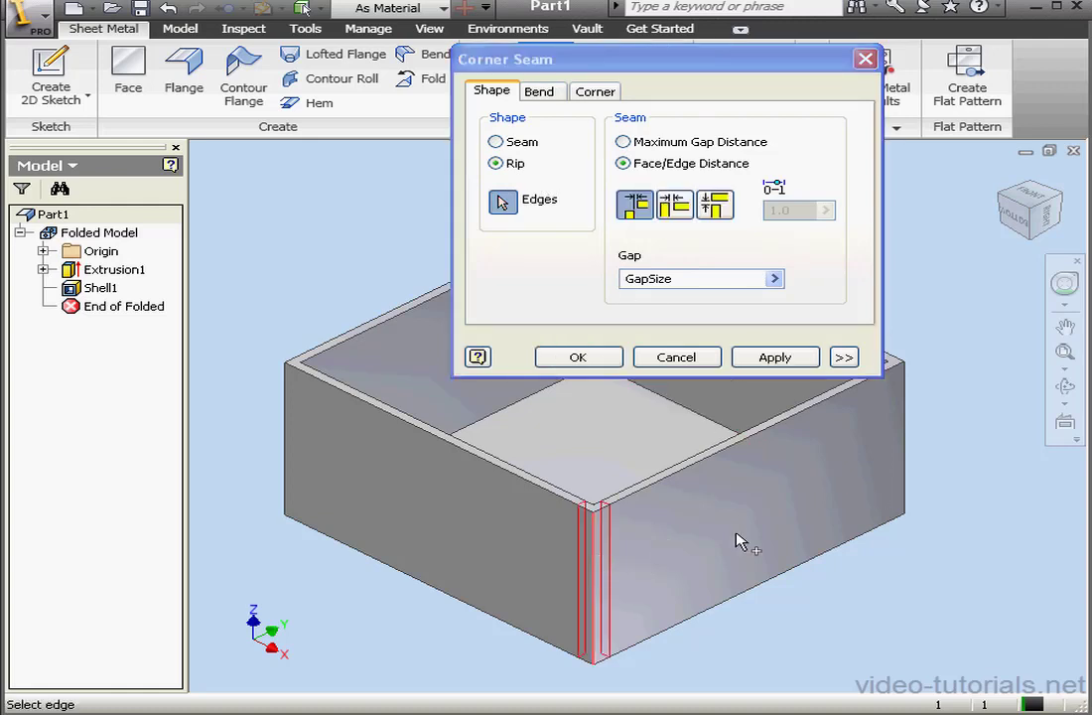
click(910, 465)
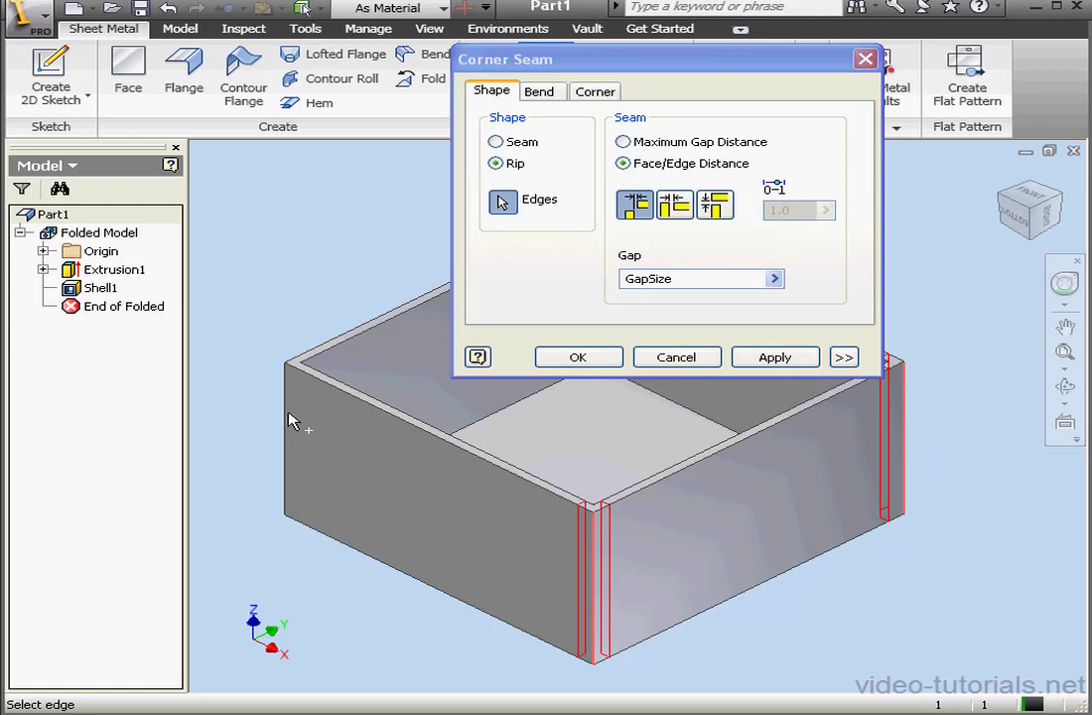
click(787, 360)
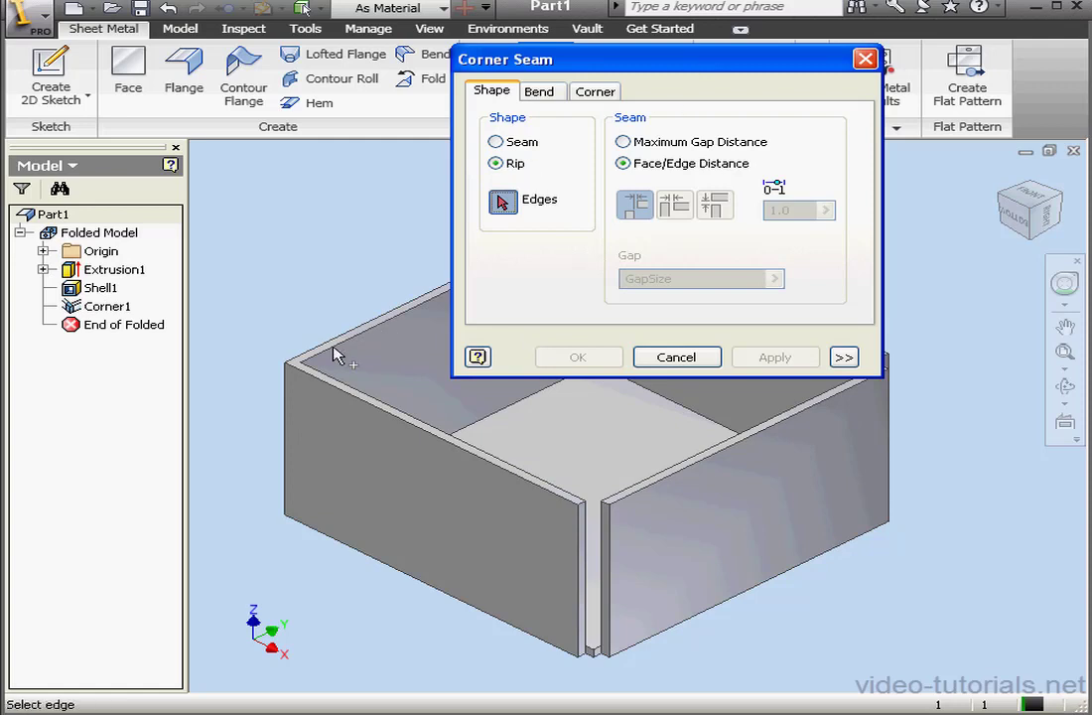
- Rip the left and back vertical corners to complete the corner seams
click(288, 403)
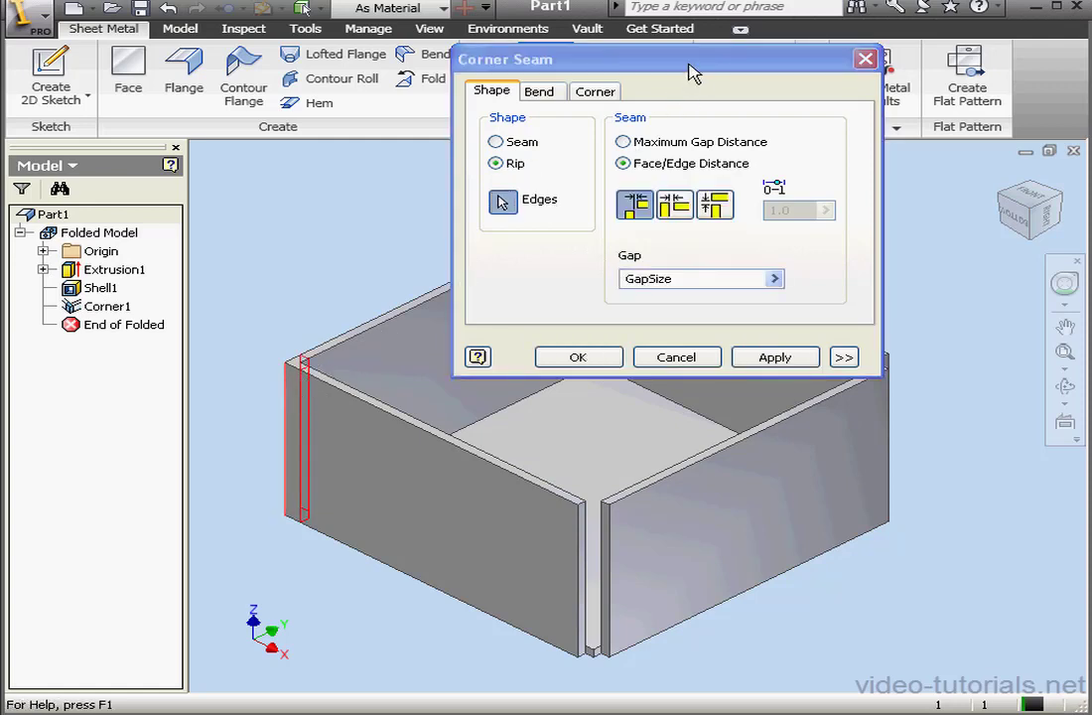
drag(691, 74, 308, 116)
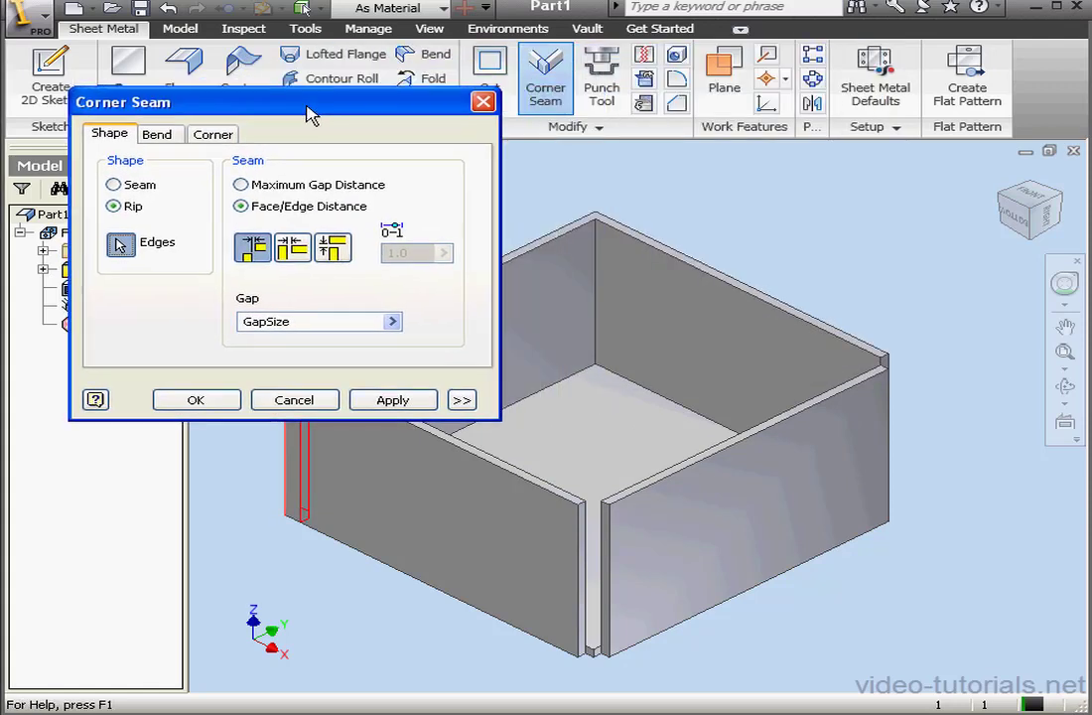
click(597, 221)
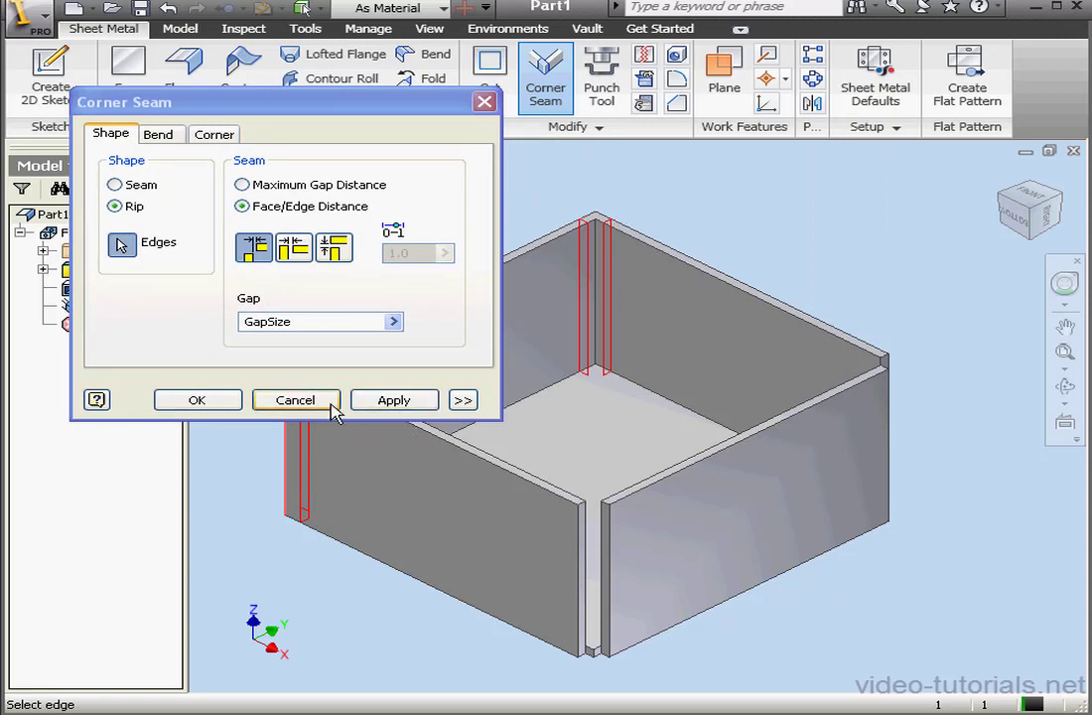
click(234, 402)
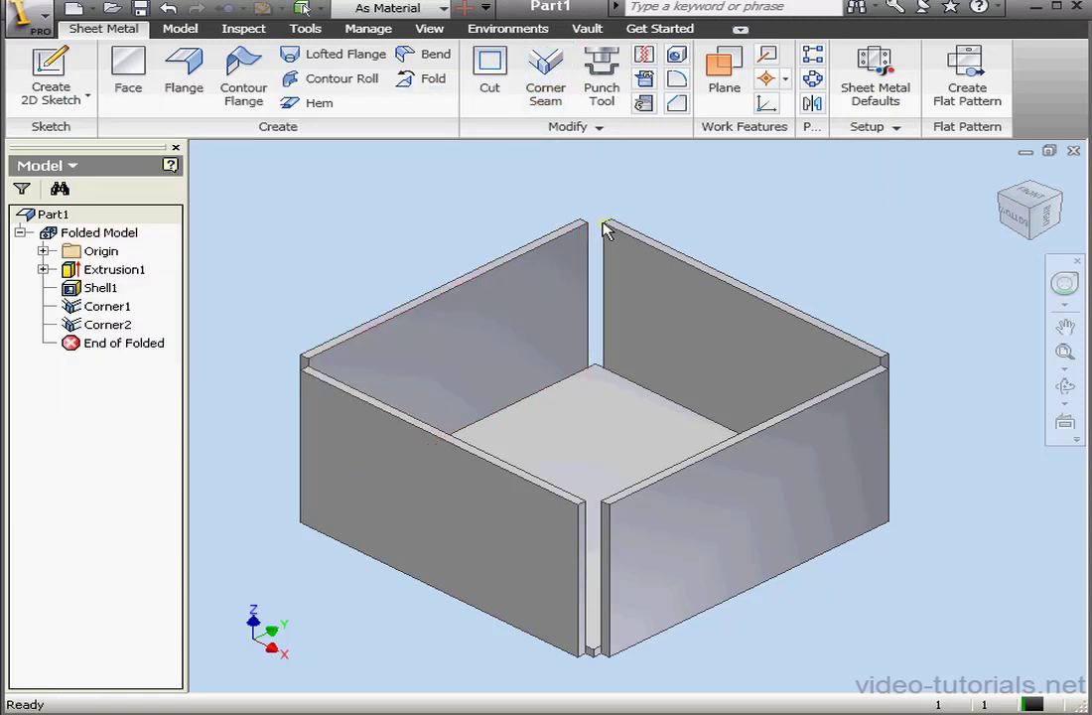
- Orbit to the underside and bend the edge between the base and a wall
click(1064, 386)
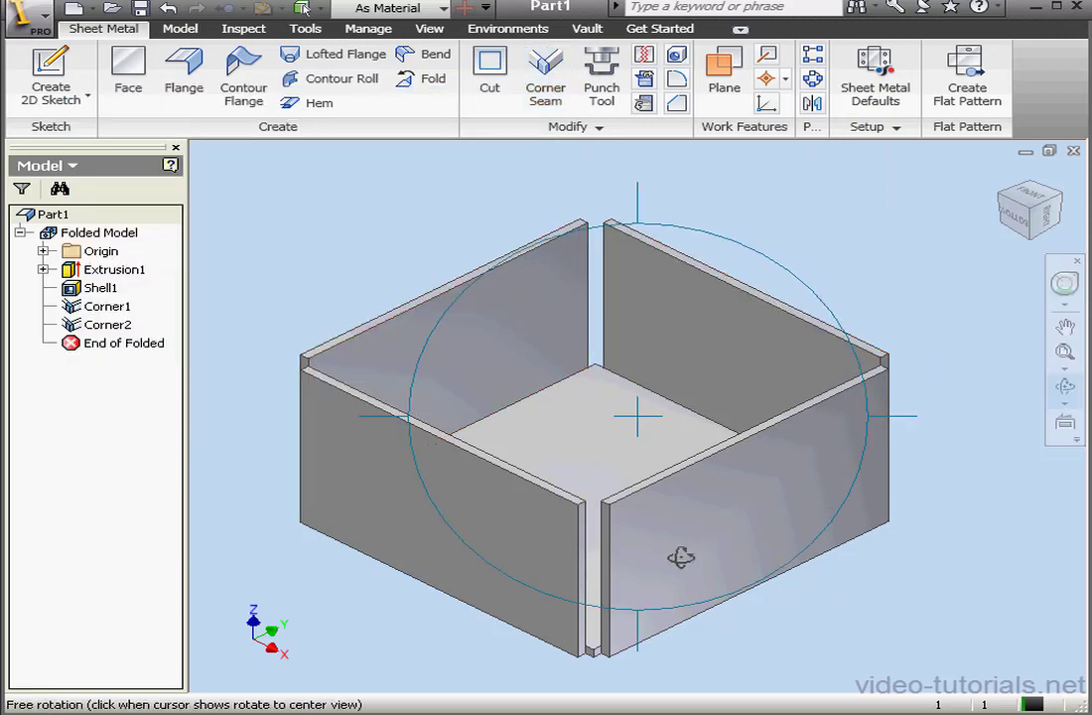
drag(679, 557, 658, 398)
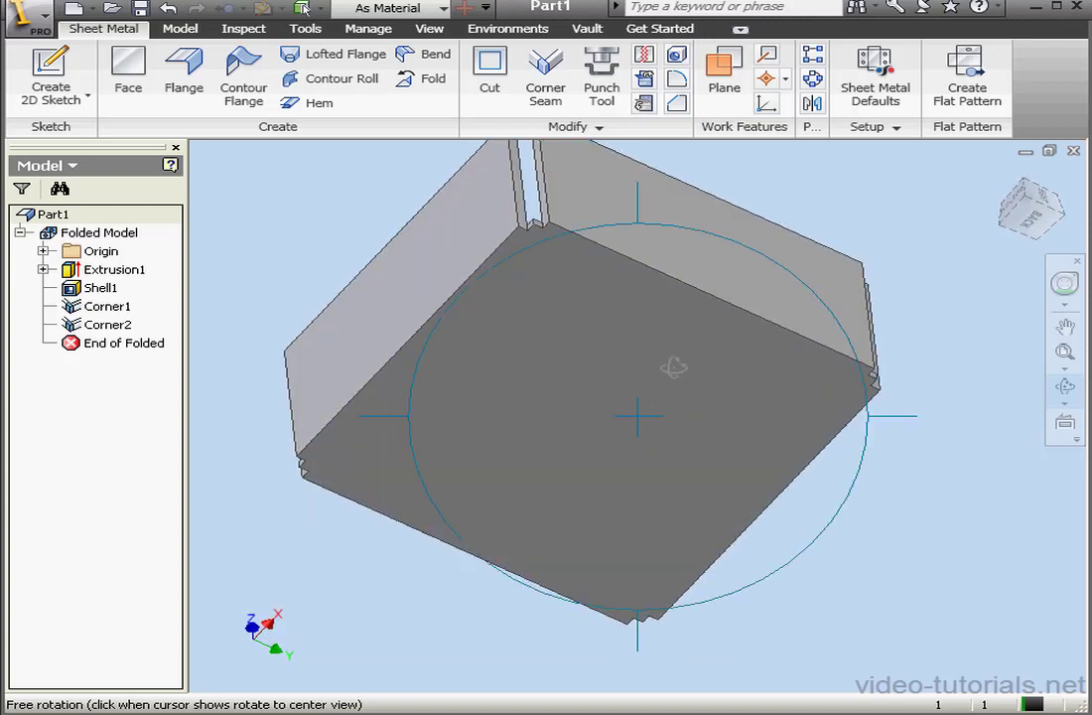
click(1070, 395)
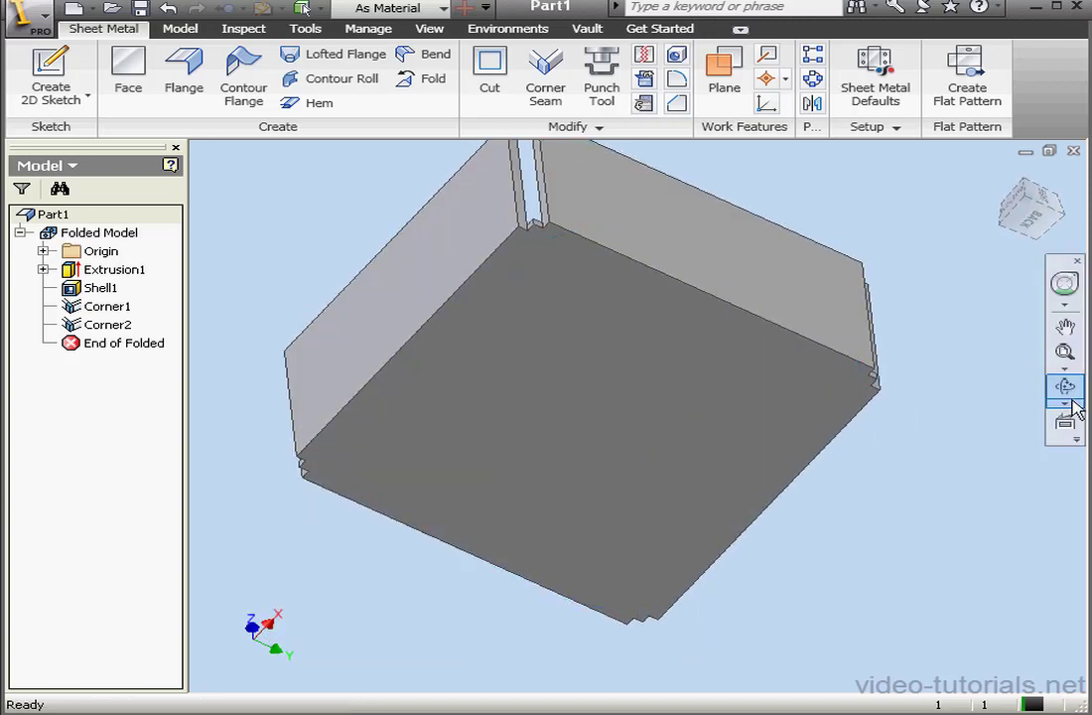
click(432, 53)
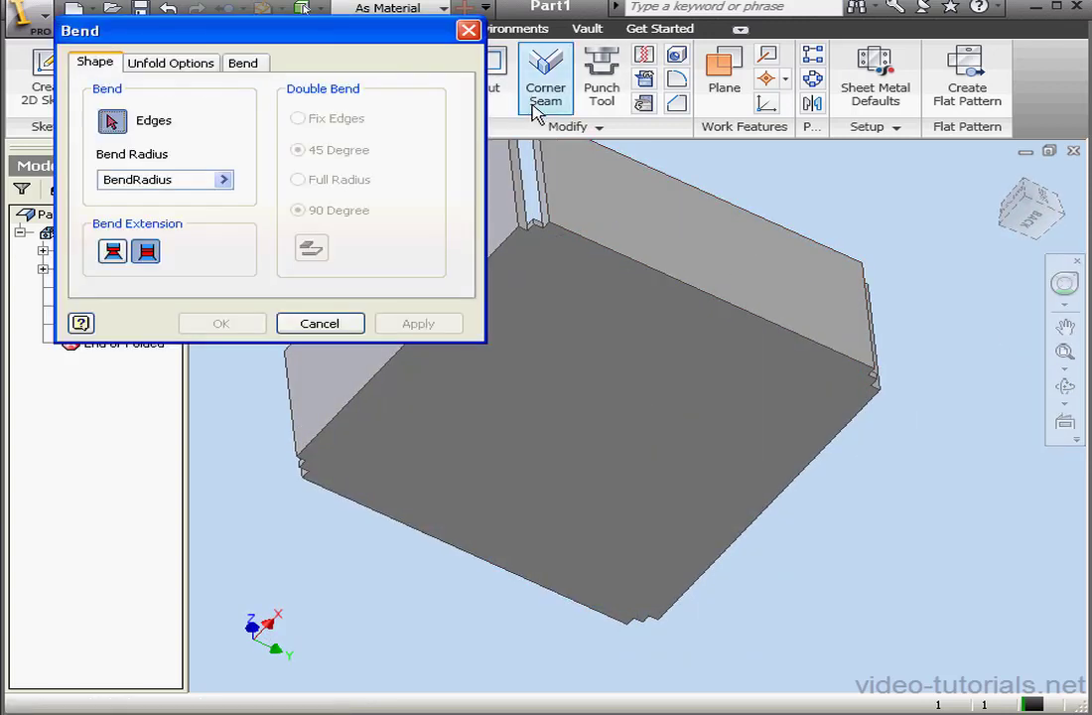
click(690, 288)
click(427, 325)
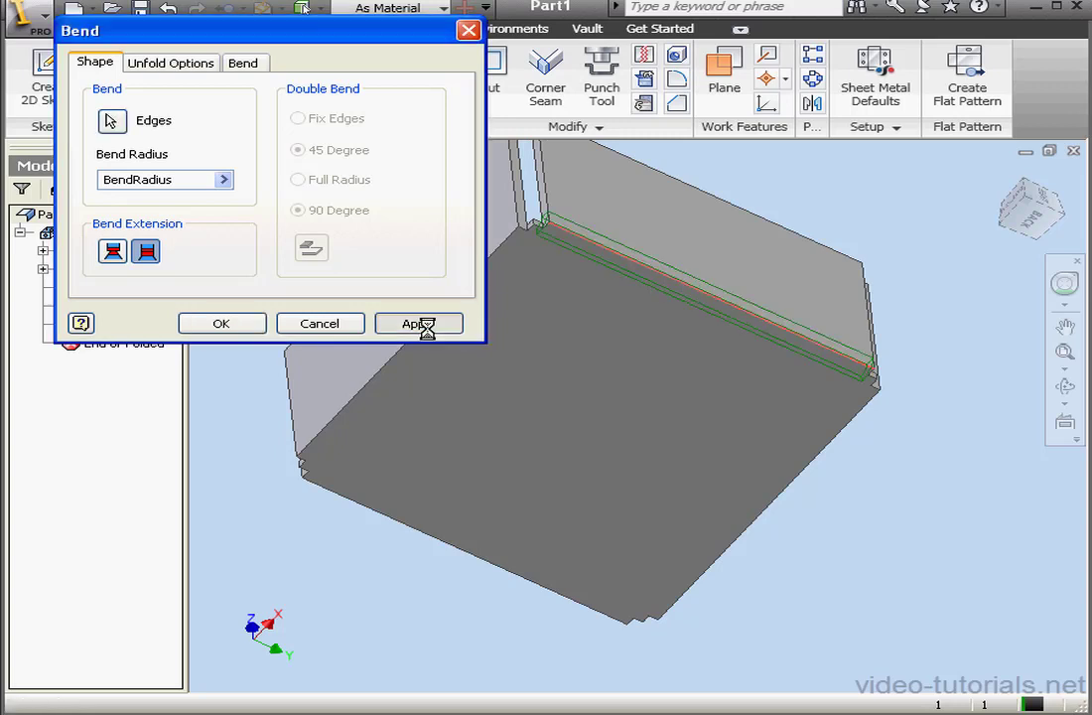
- Add bends along the left inner, lower front and right edges
click(493, 250)
click(420, 323)
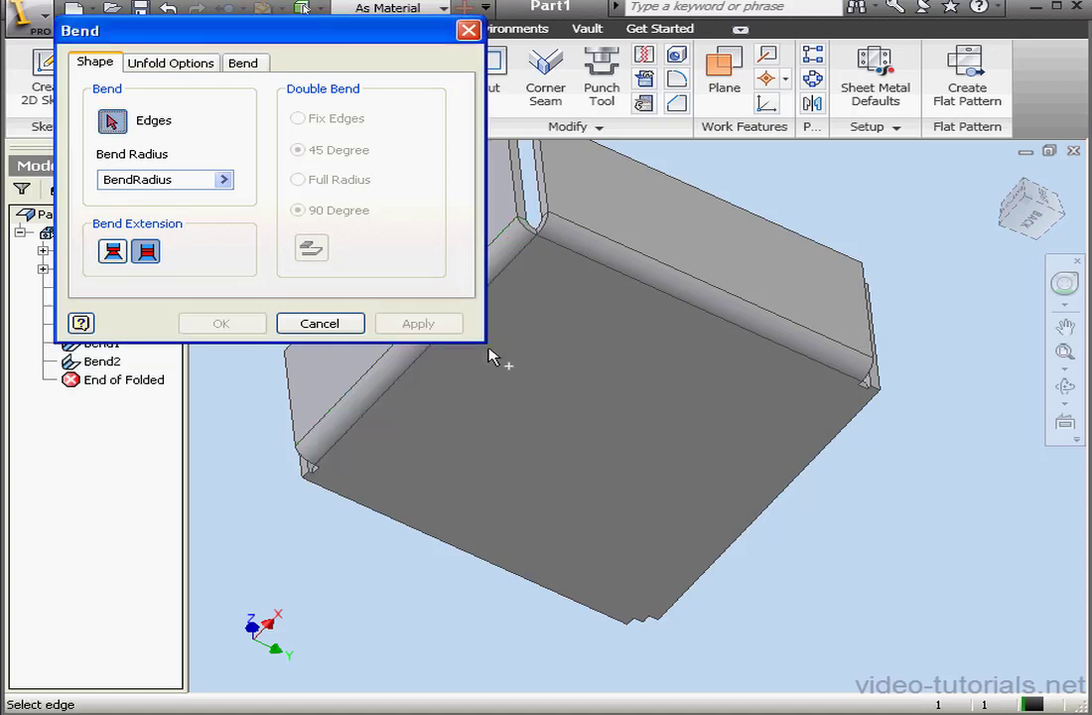
click(476, 566)
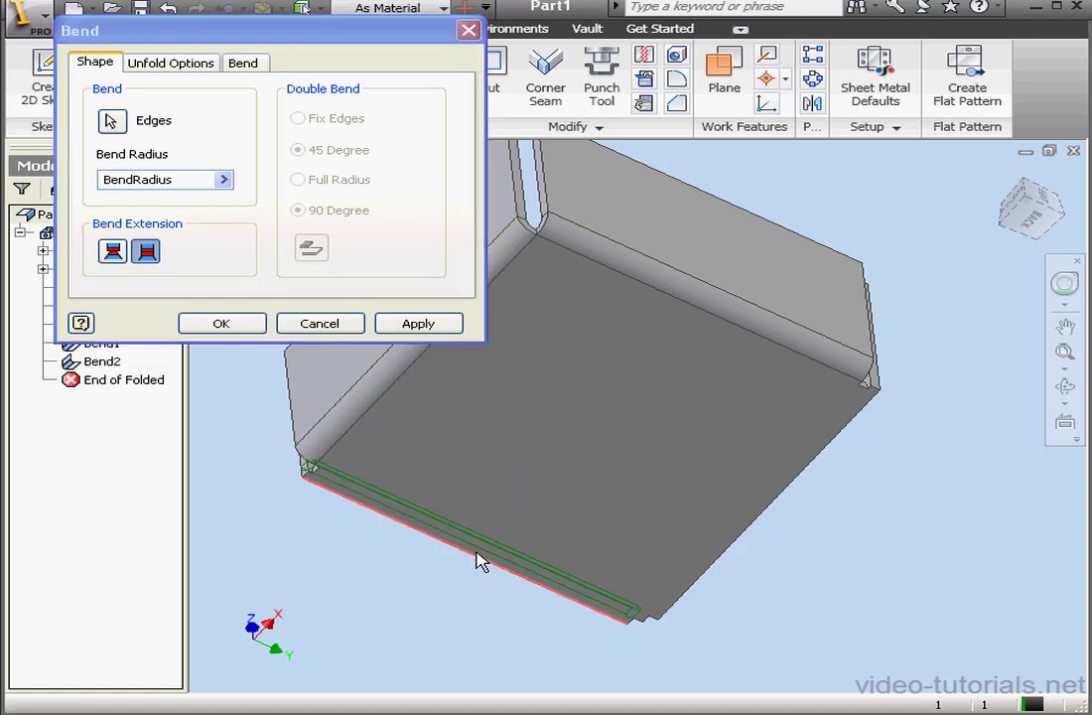
click(422, 328)
click(814, 463)
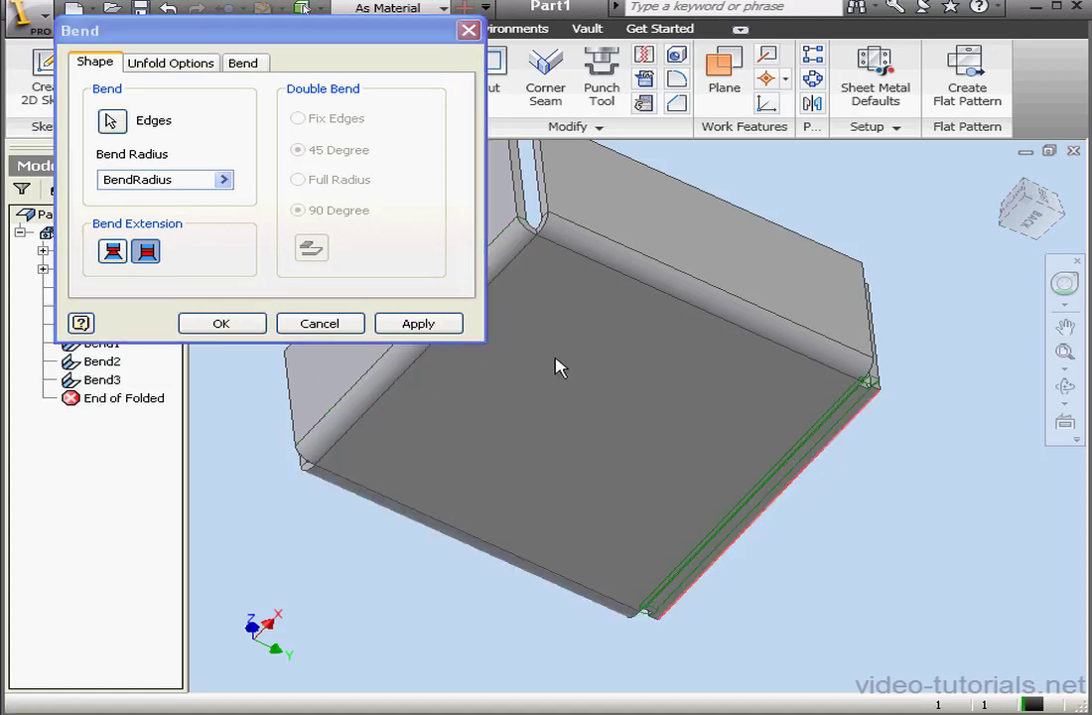
click(428, 327)
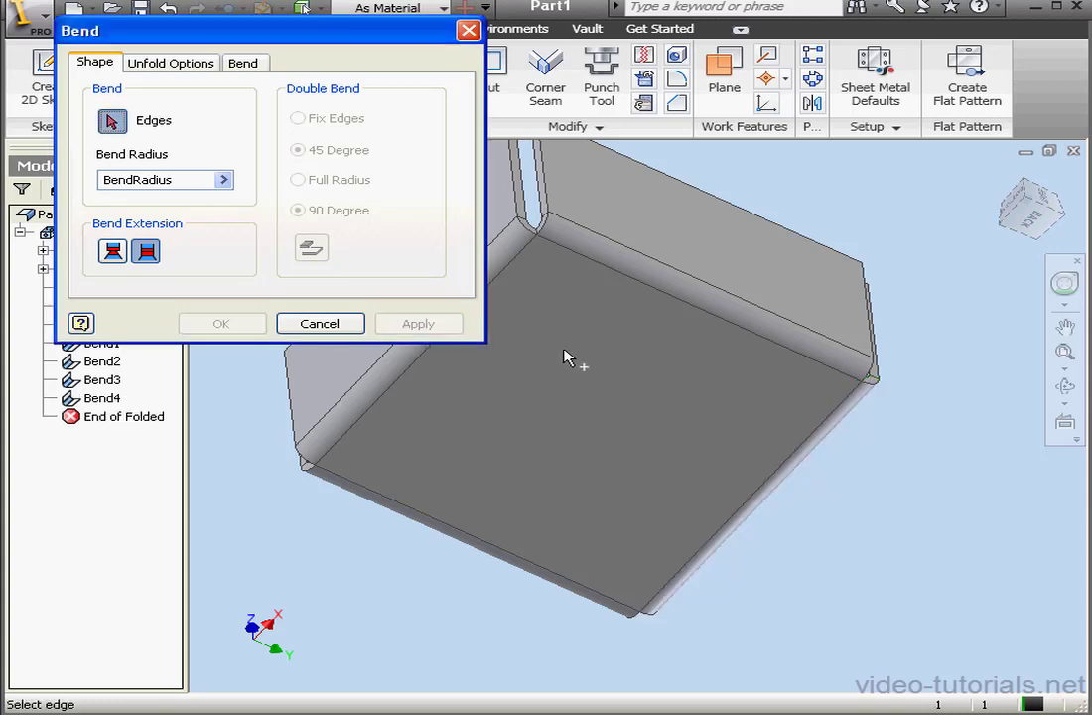
- Close the Bend command and suppress Bend2 to reveal the sharp corner
click(319, 324)
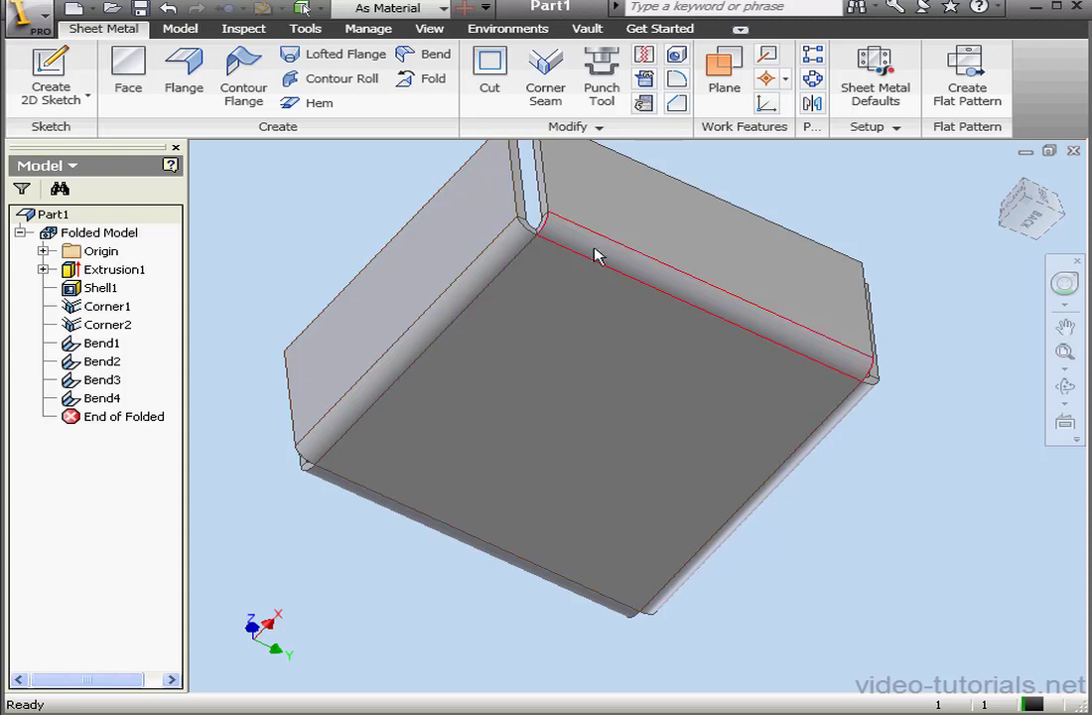
scroll(536, 233, up, 5)
middle_drag(536, 248, 586, 323)
right_click(82, 364)
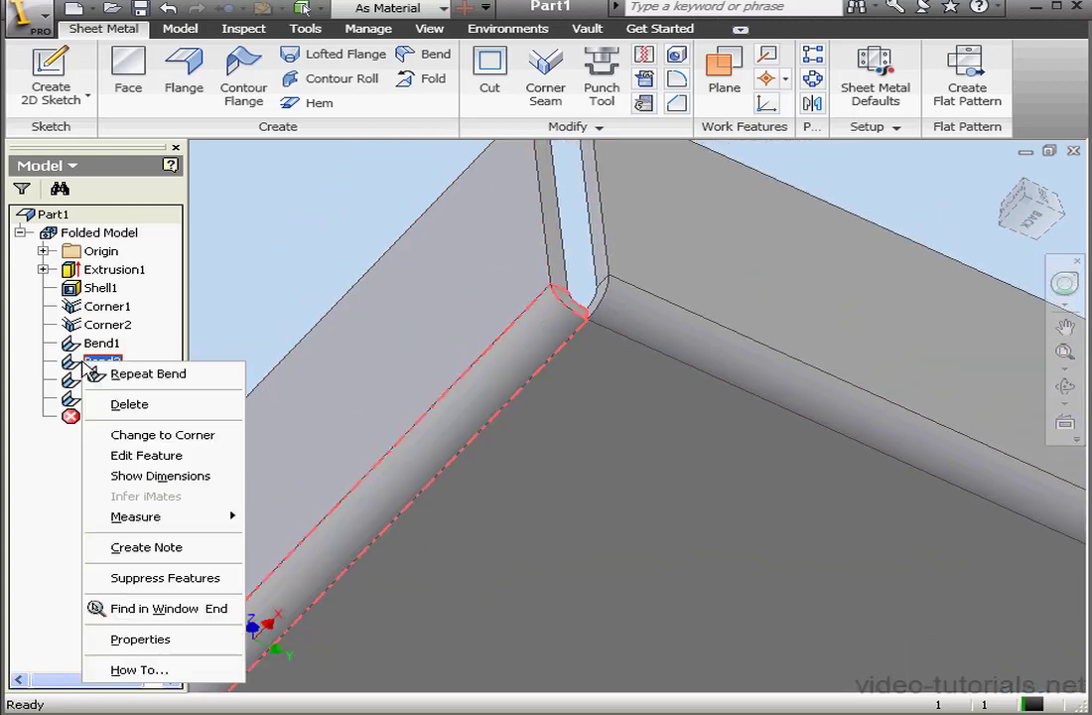
click(165, 577)
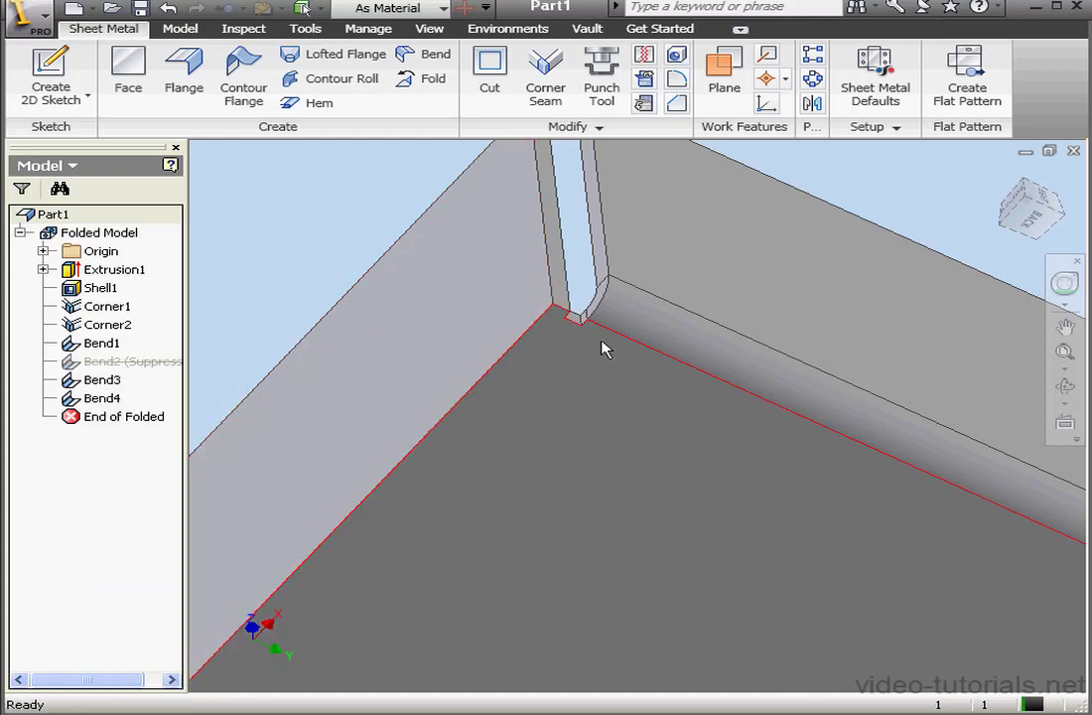
- Unsuppress Bend2 so its bottom edge is rounded again
scroll(564, 314, up, 5)
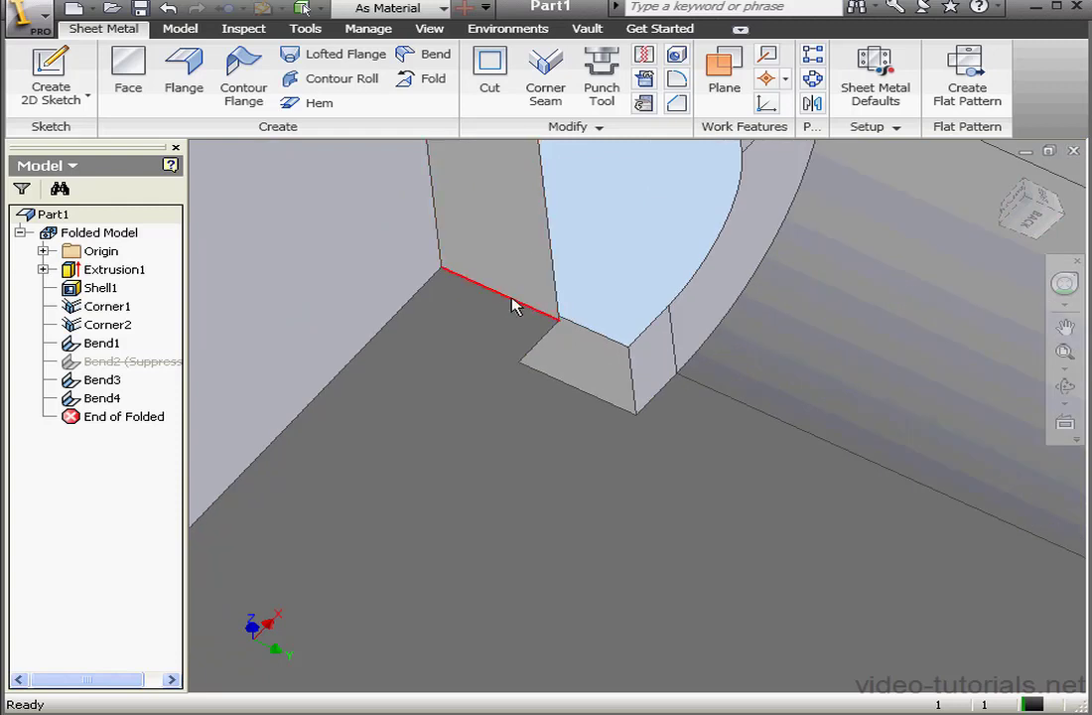
scroll(608, 350, down, 5)
middle_drag(623, 370, 542, 312)
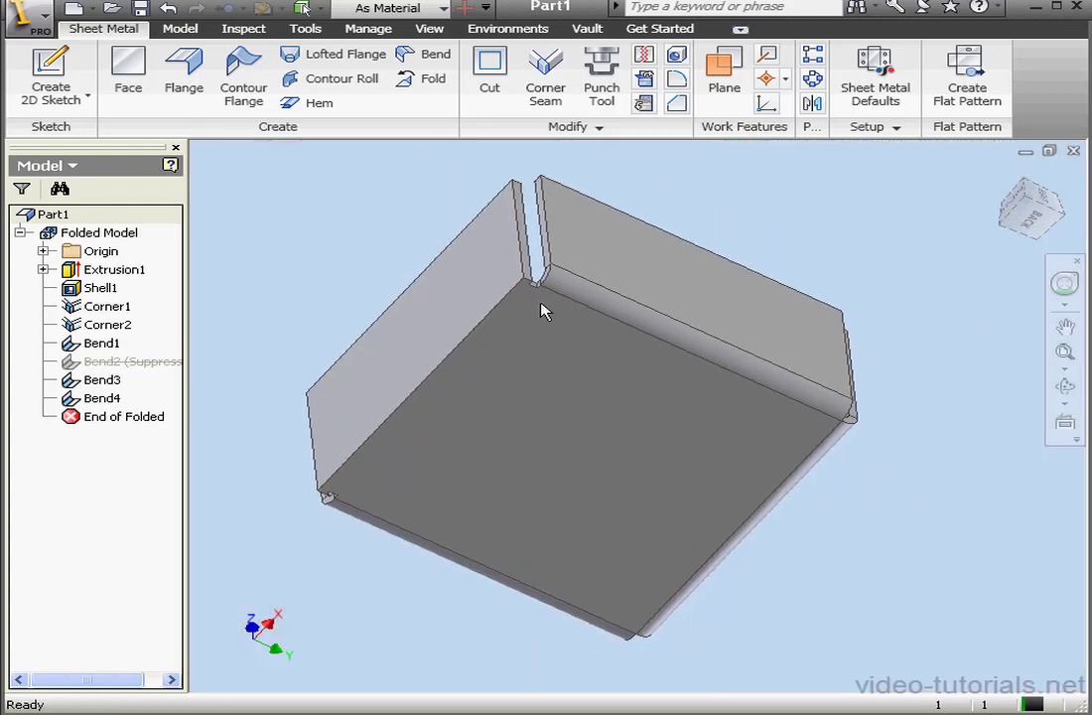
right_click(89, 362)
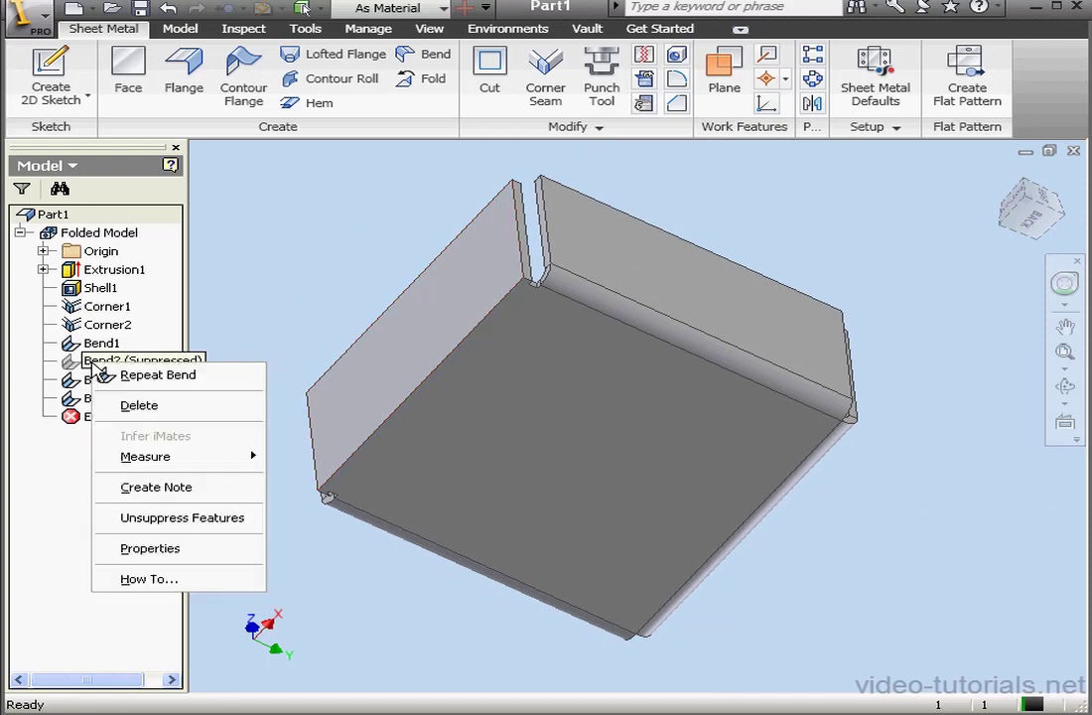
click(191, 517)
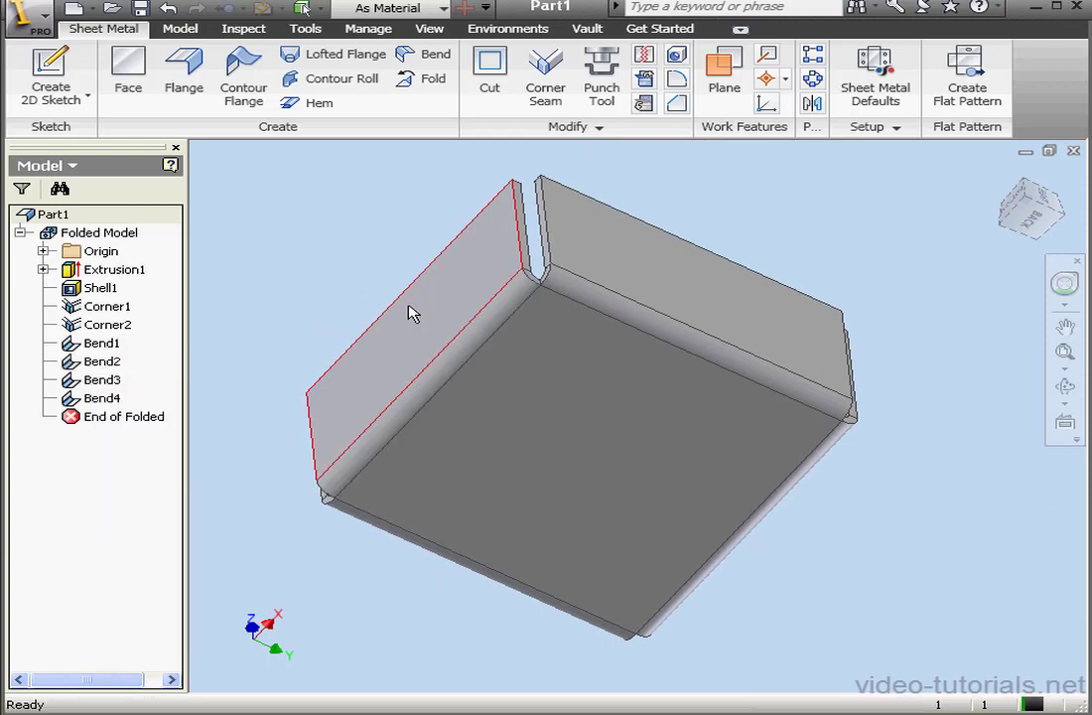
- Seam the first corner with a Round corner relief
click(552, 95)
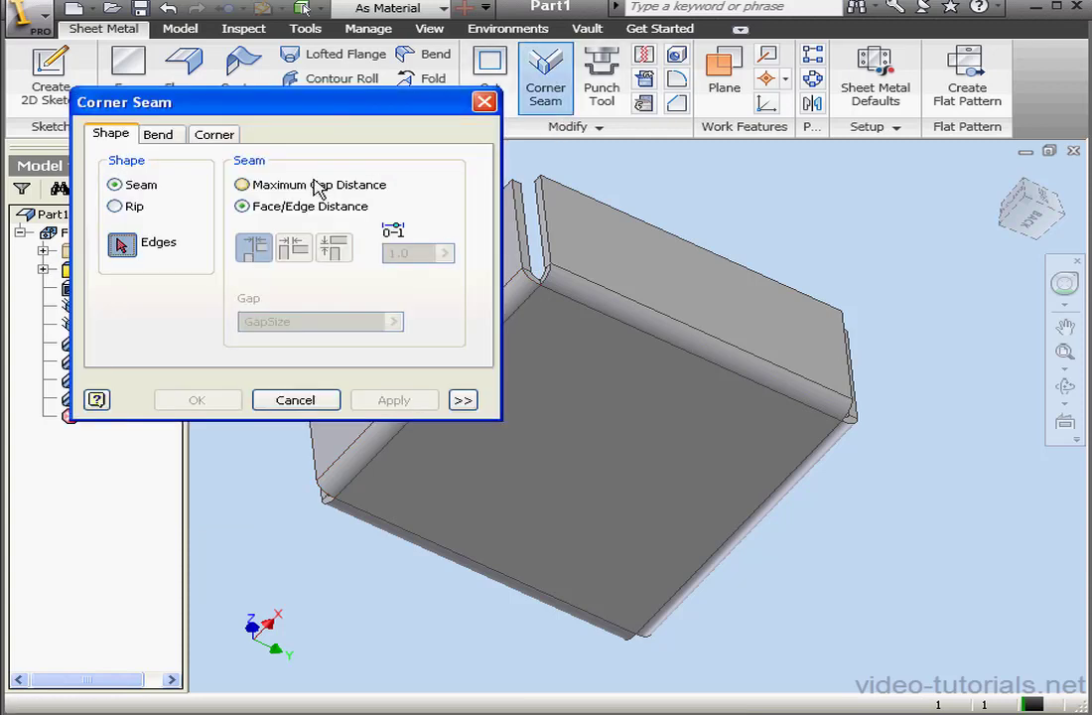
click(519, 227)
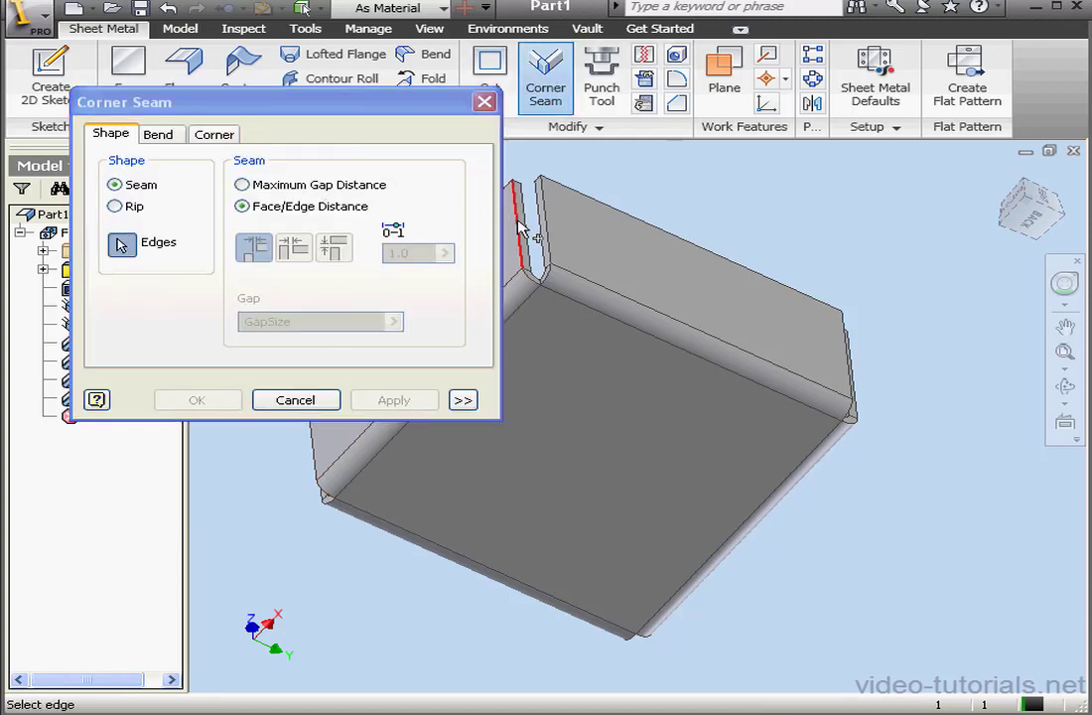
click(546, 227)
click(216, 135)
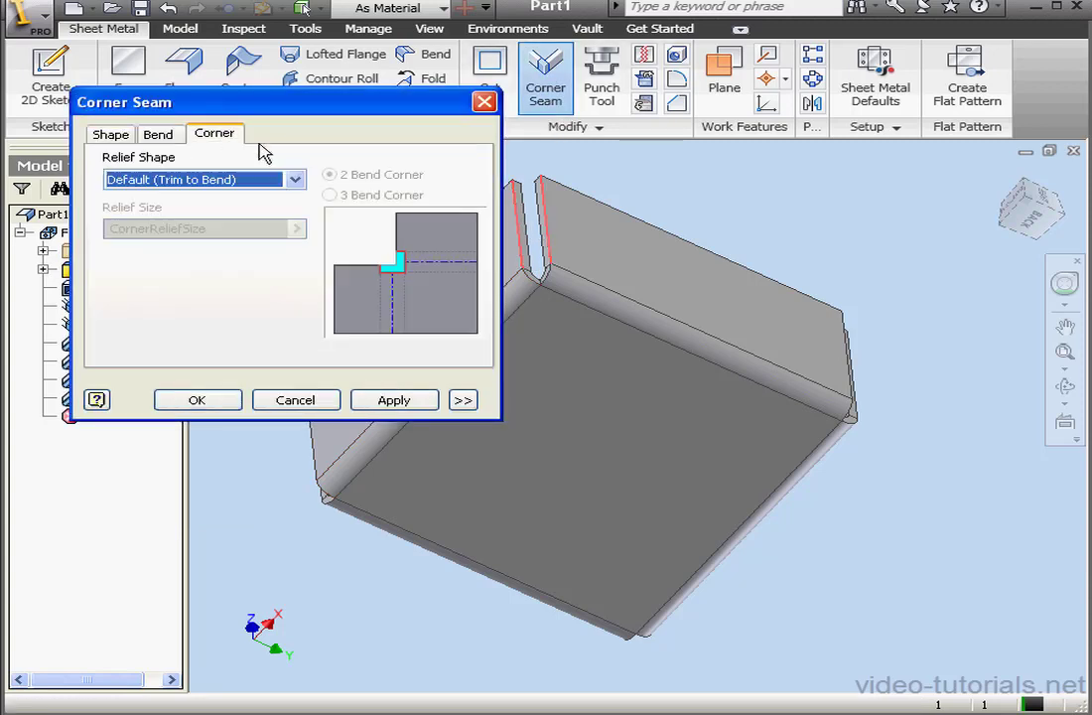
click(296, 180)
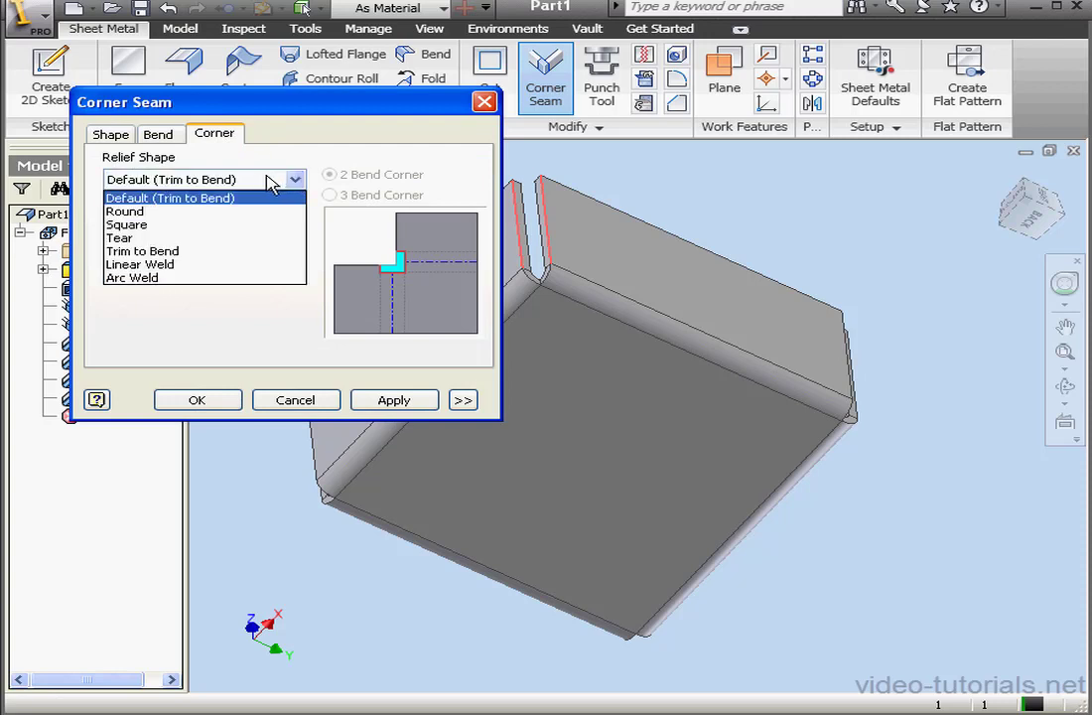
click(125, 211)
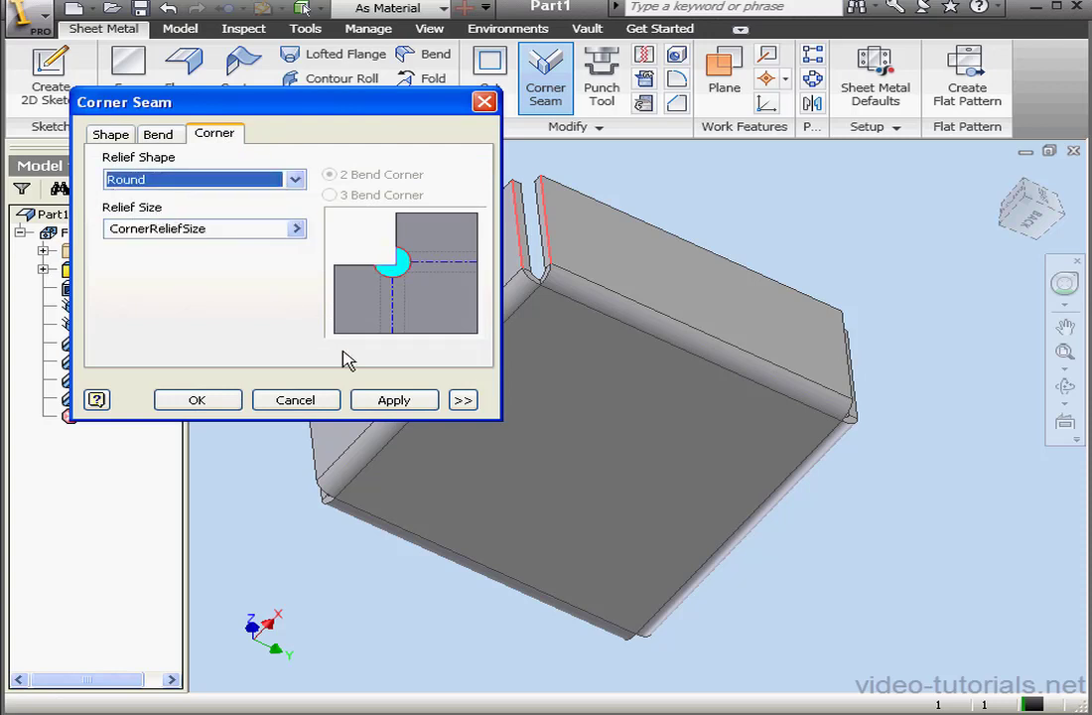
click(366, 397)
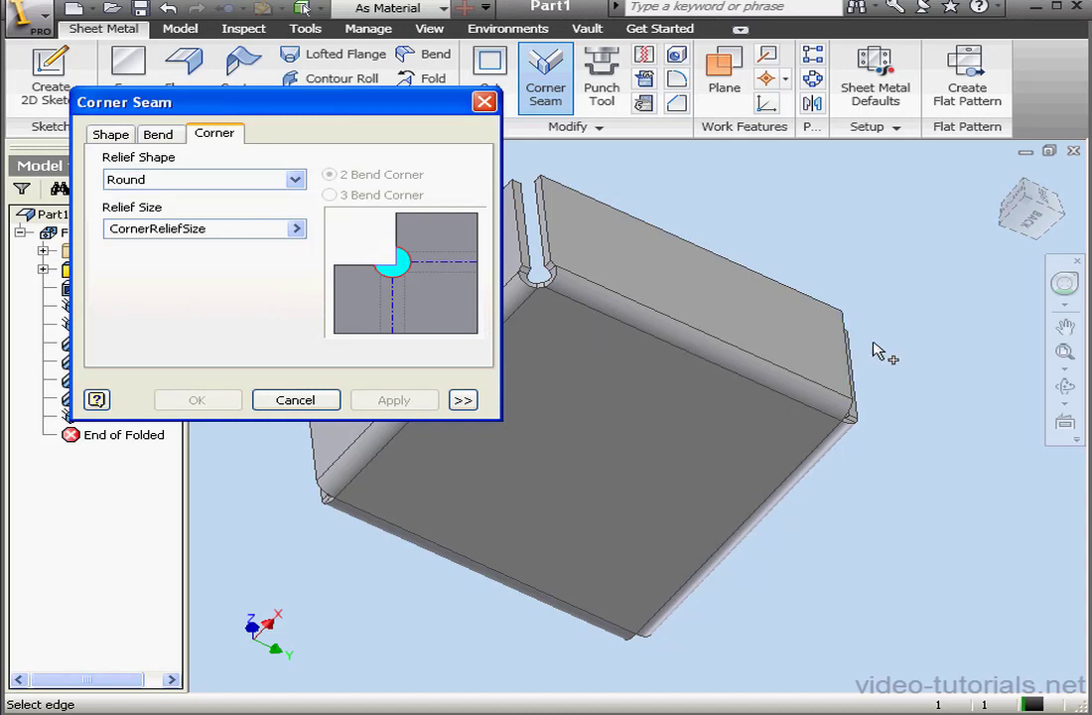
- Add round-relief corner seams at the right, left and bottom corners
click(859, 398)
click(427, 395)
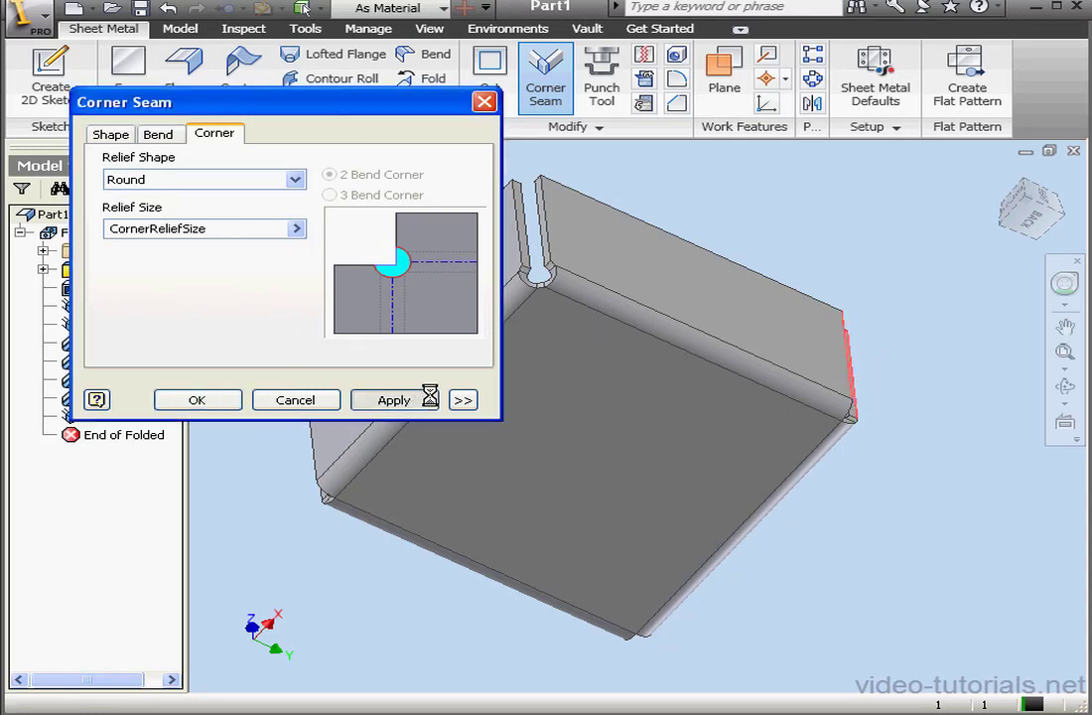
click(323, 477)
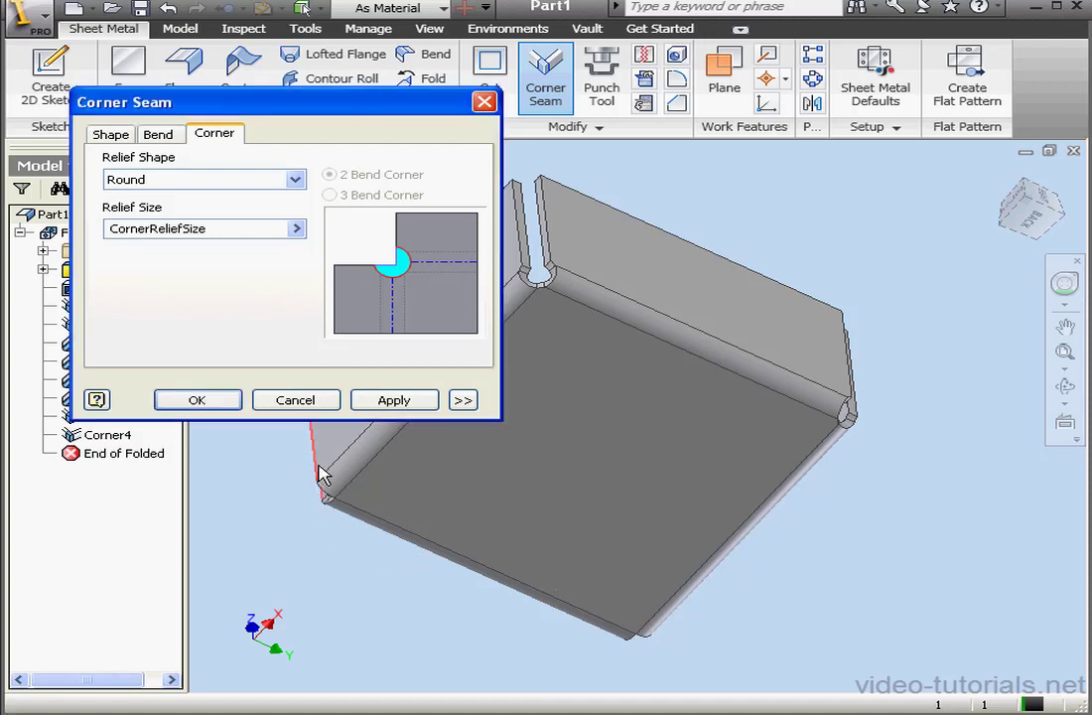
click(399, 403)
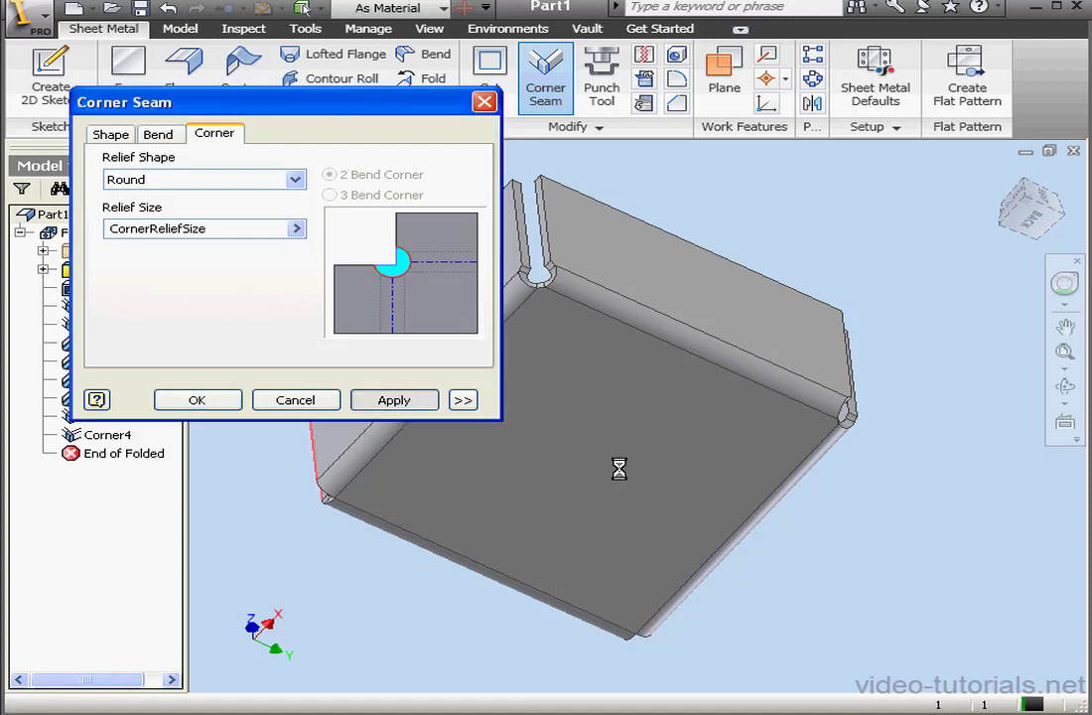
click(630, 626)
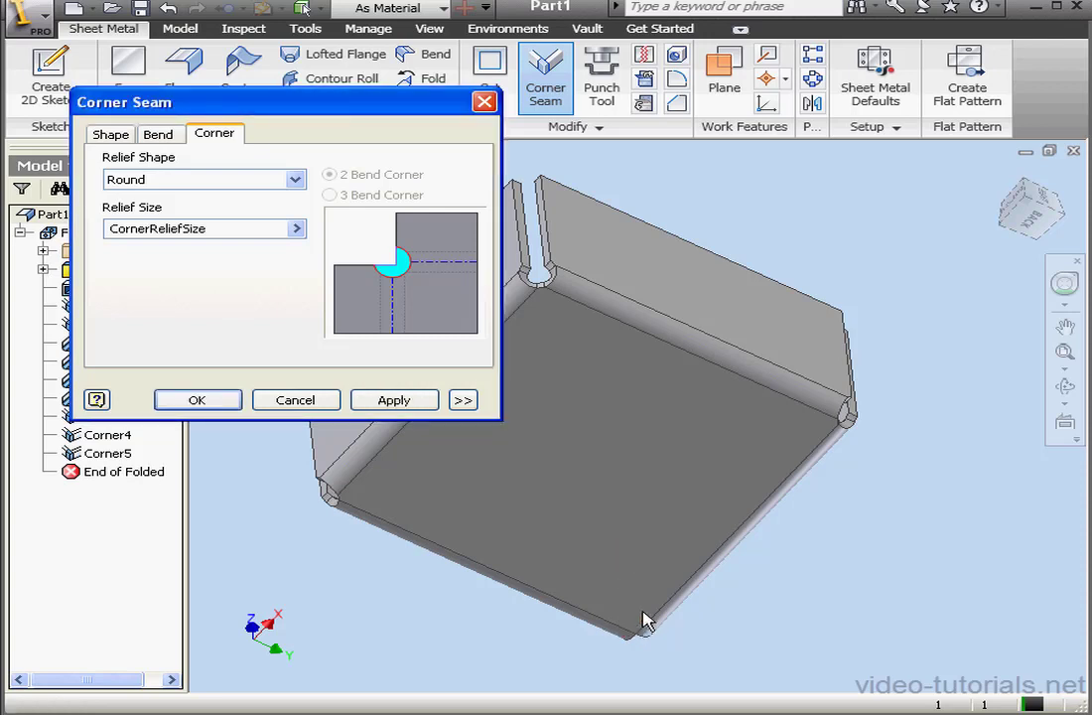
click(420, 399)
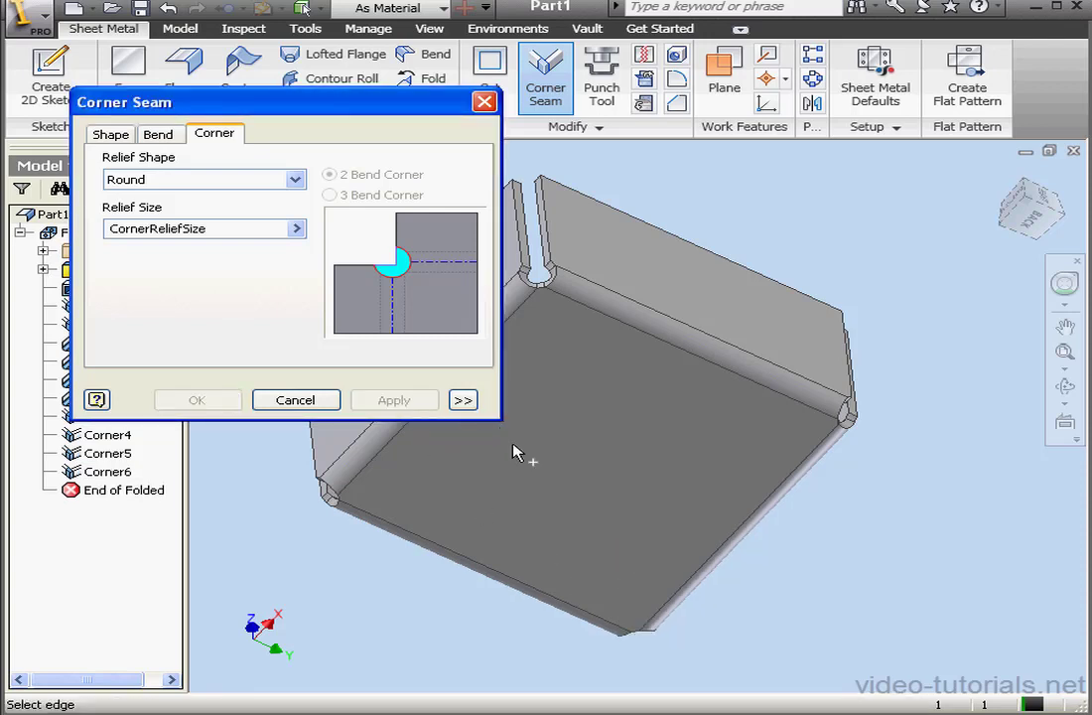
- Close Corner Seam, unfold the box into its flat pattern, then return to the folded part
click(312, 400)
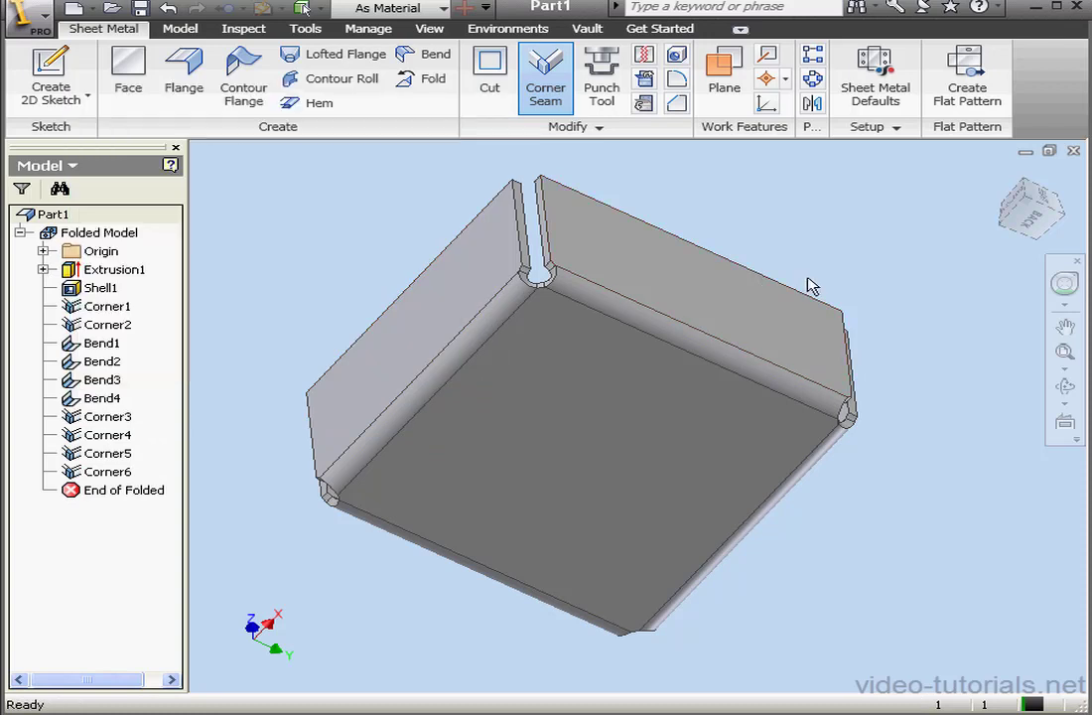
click(971, 77)
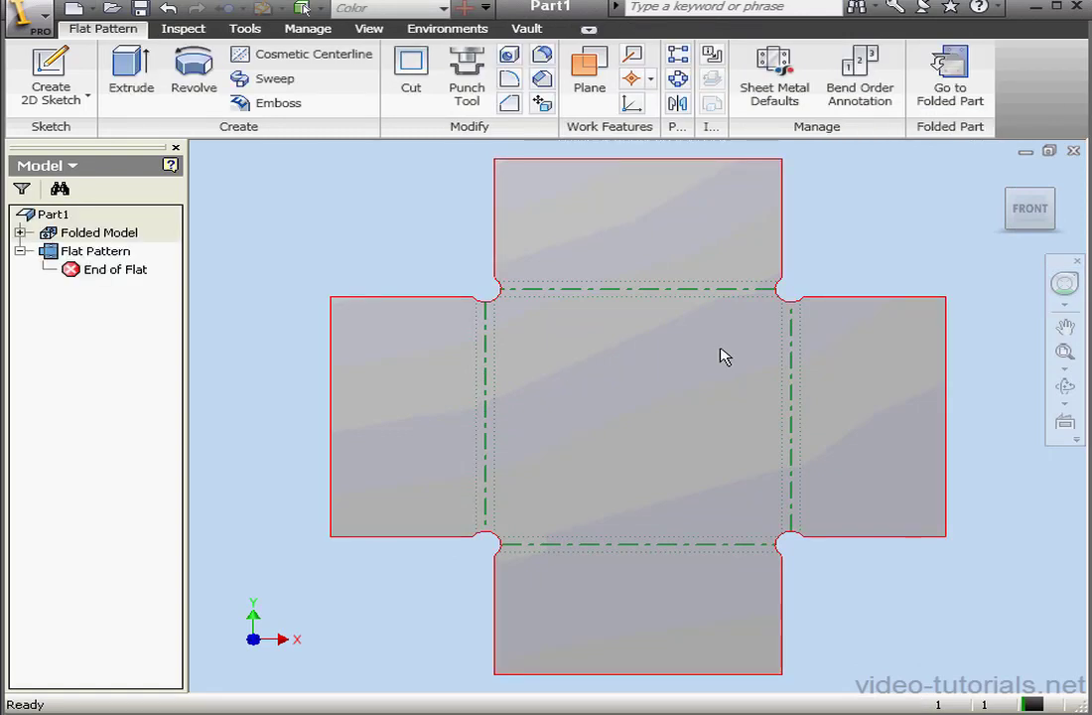
click(950, 72)
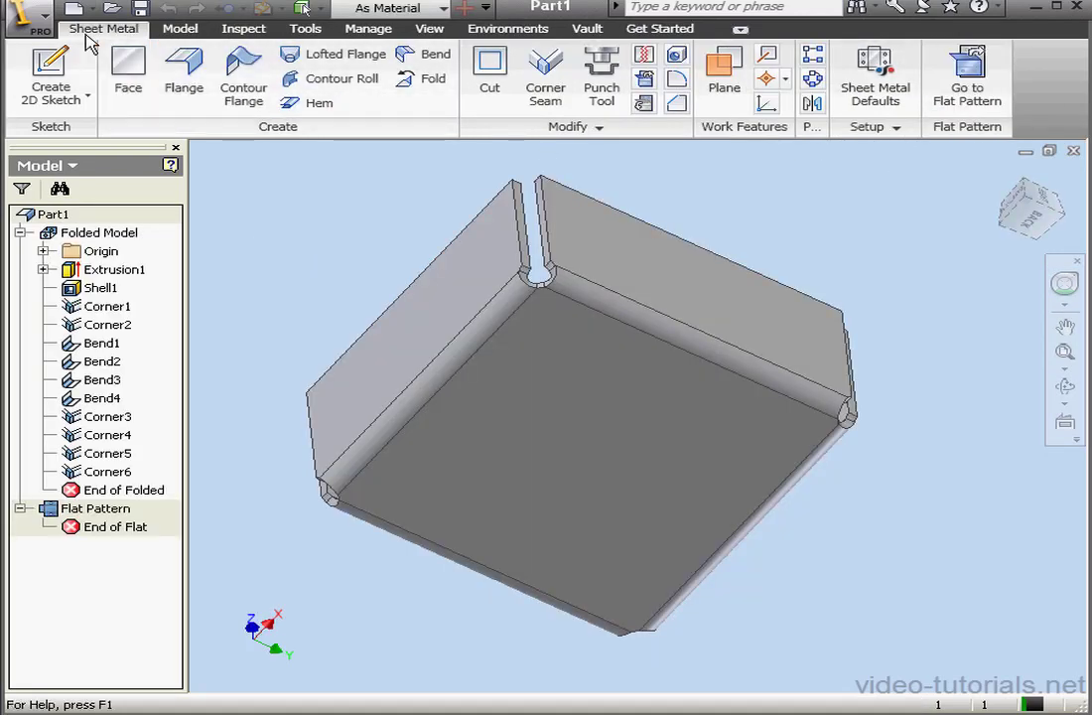
- Start a new sheet metal part (Part3) and draw a closed L-shaped outline at the origin
click(80, 9)
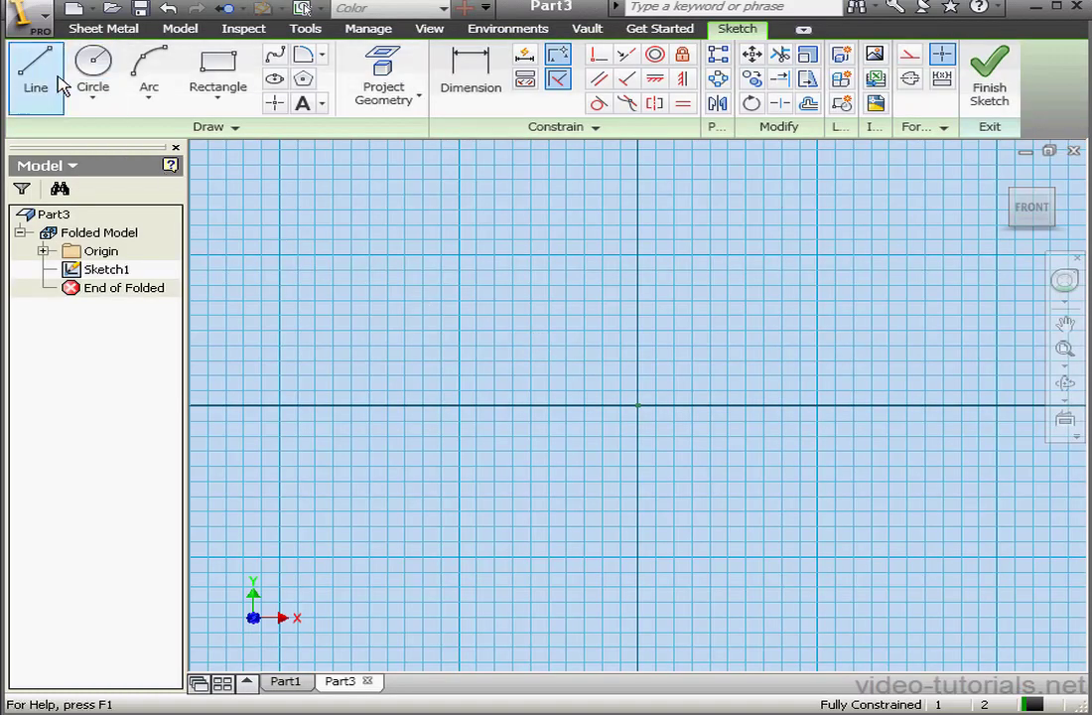
click(50, 76)
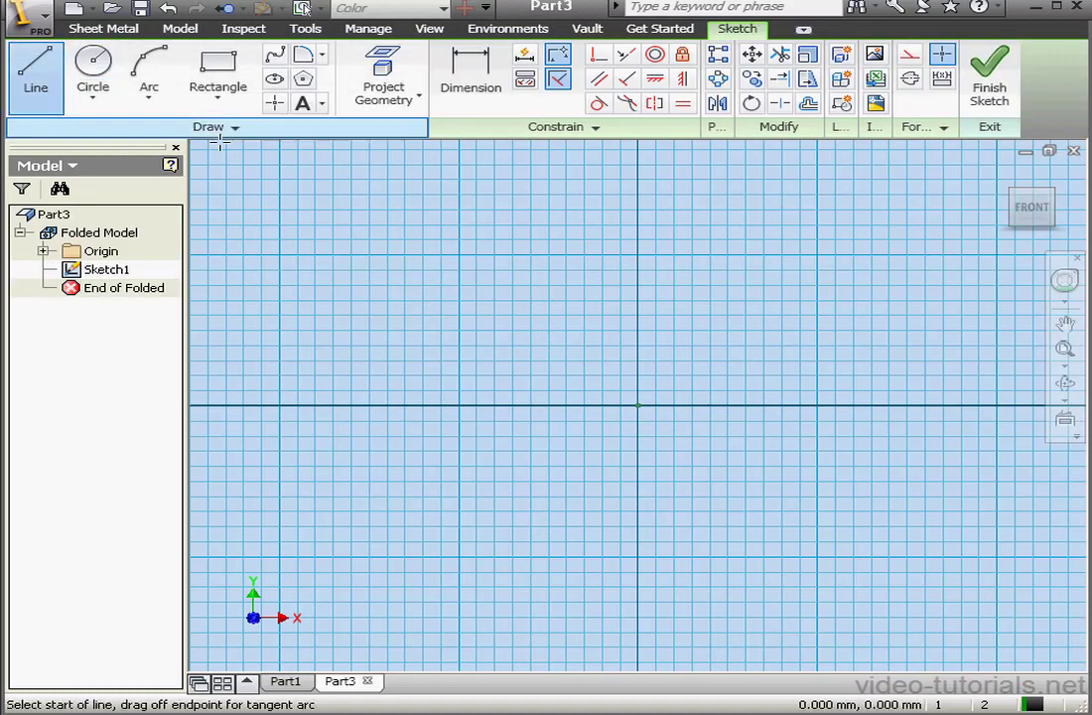
click(638, 254)
click(638, 405)
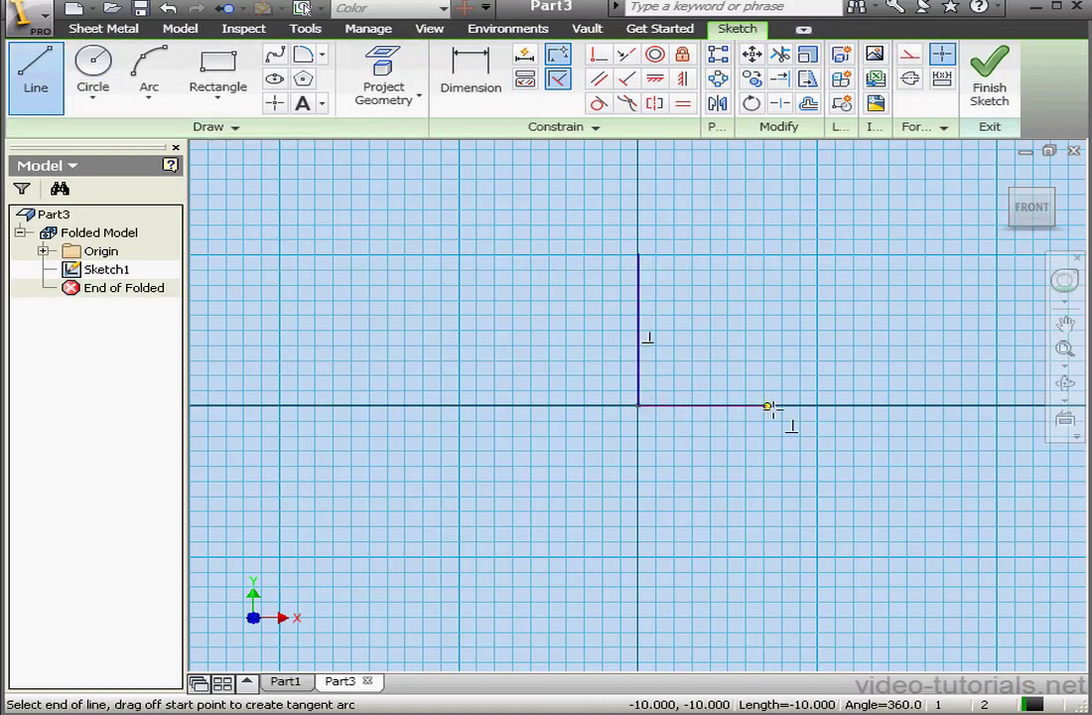
click(834, 405)
click(834, 384)
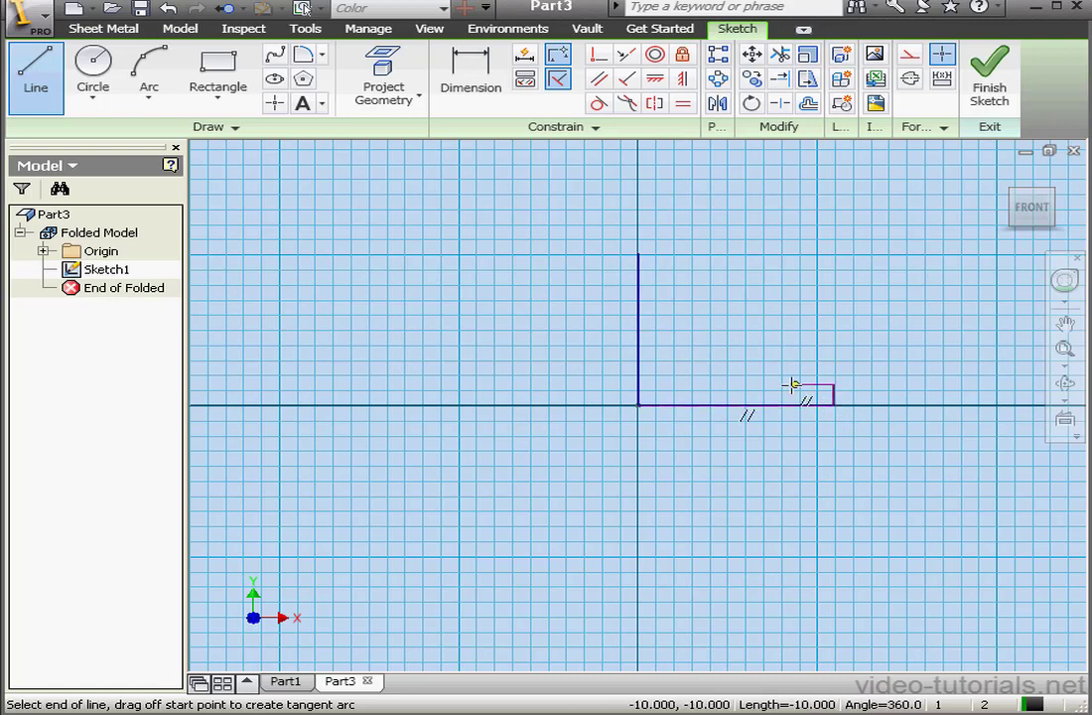
click(672, 384)
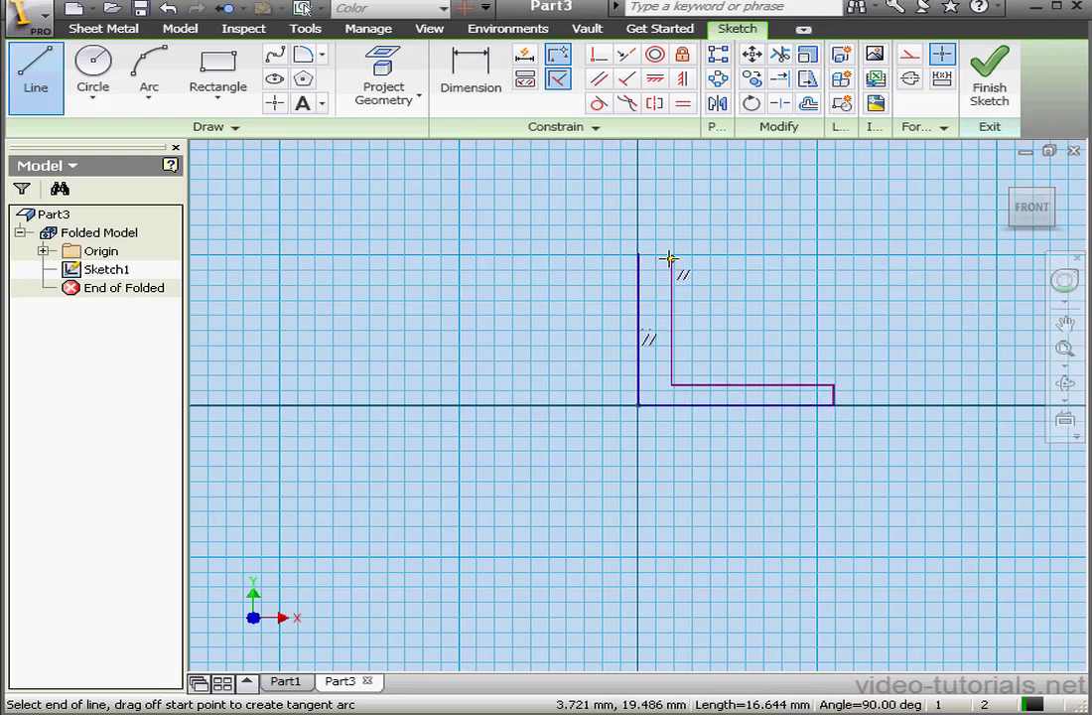
click(672, 255)
click(639, 254)
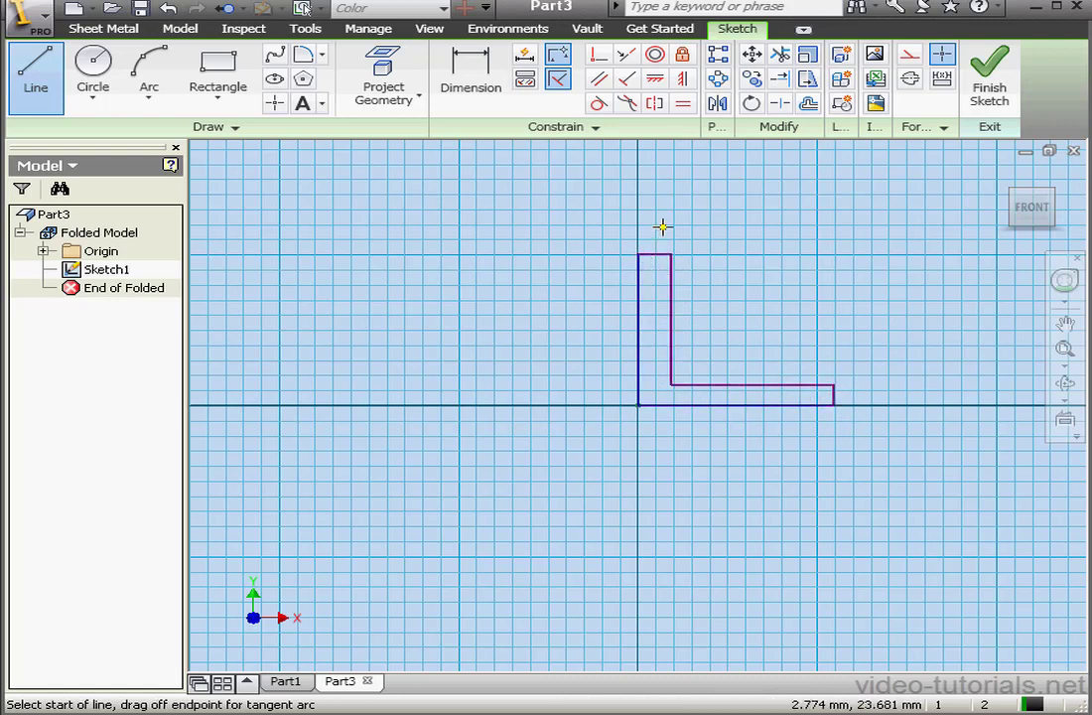
right_click(664, 227)
click(725, 241)
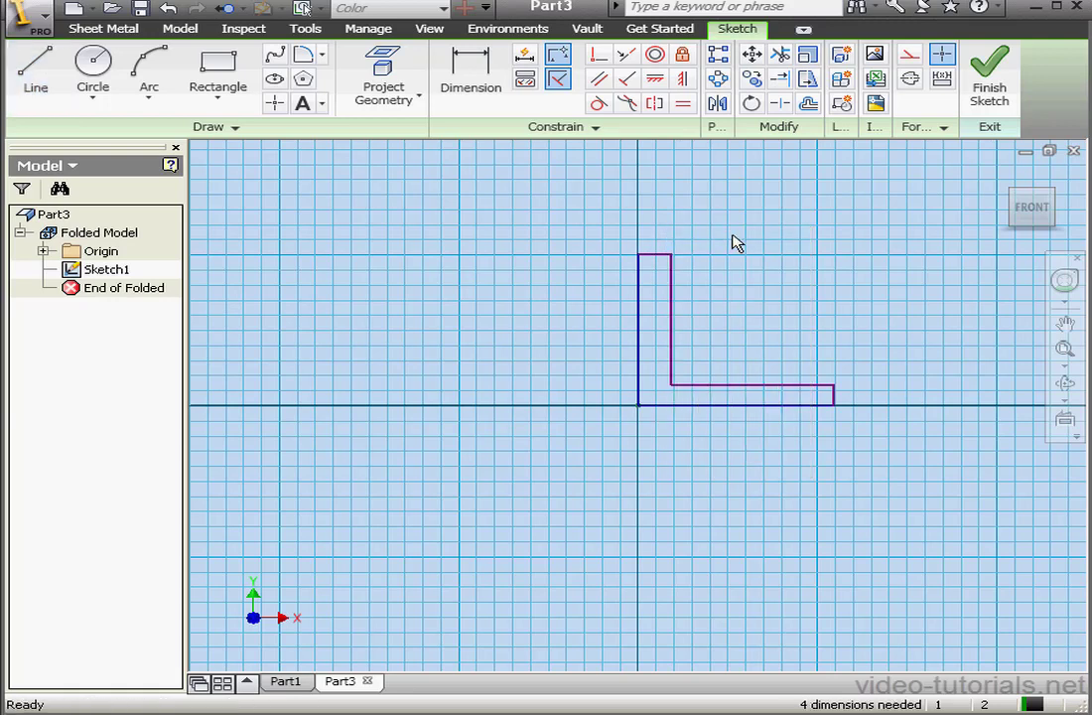
- Dimension the bottom edge to 20 and the left edge to 25
click(485, 77)
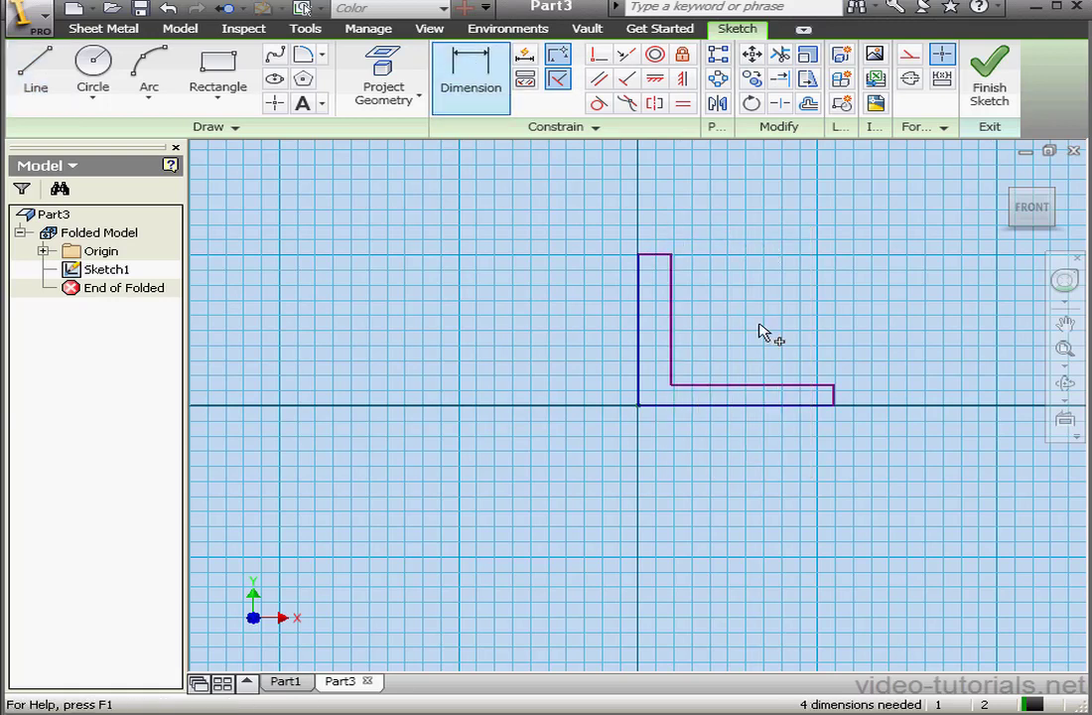
click(776, 415)
click(768, 457)
drag(214, 434, 670, 358)
text(20)
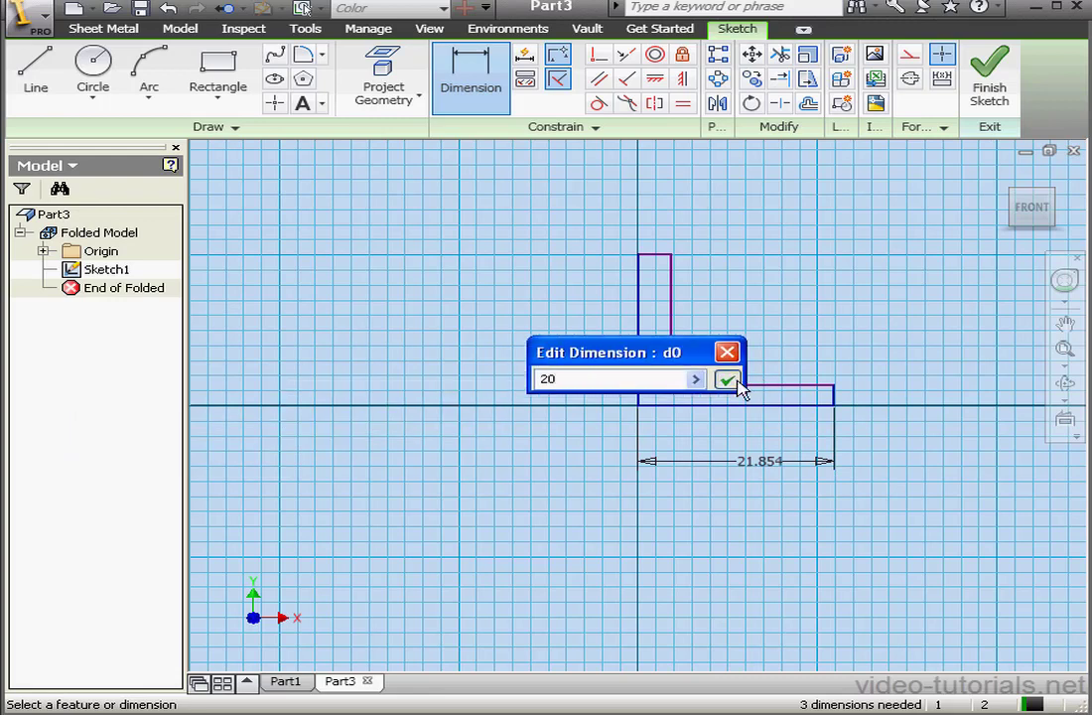
click(728, 380)
click(641, 359)
click(596, 349)
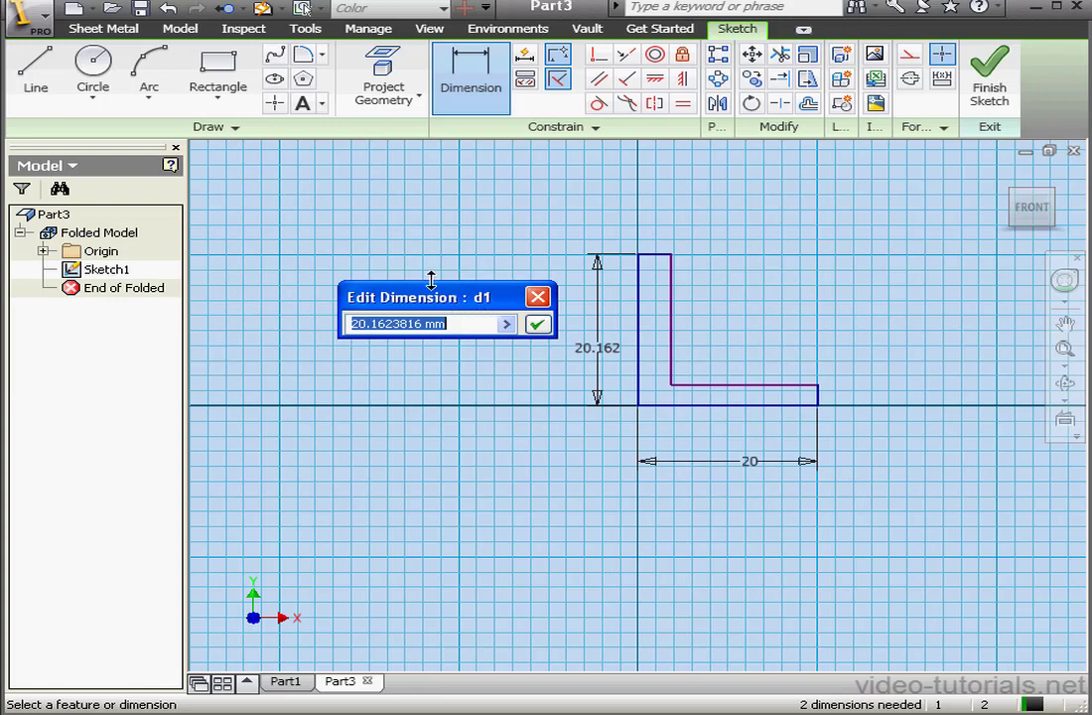
text(25)
click(537, 324)
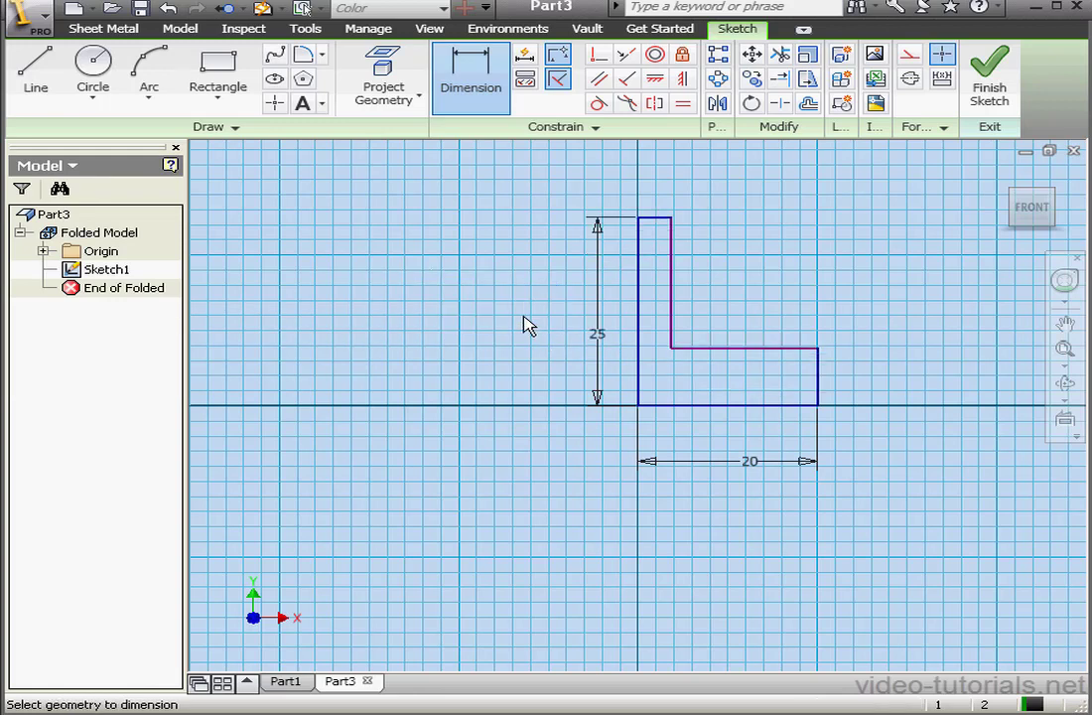
- Set the right end width to the Thickness parameter and link the top width to it
click(819, 381)
click(858, 382)
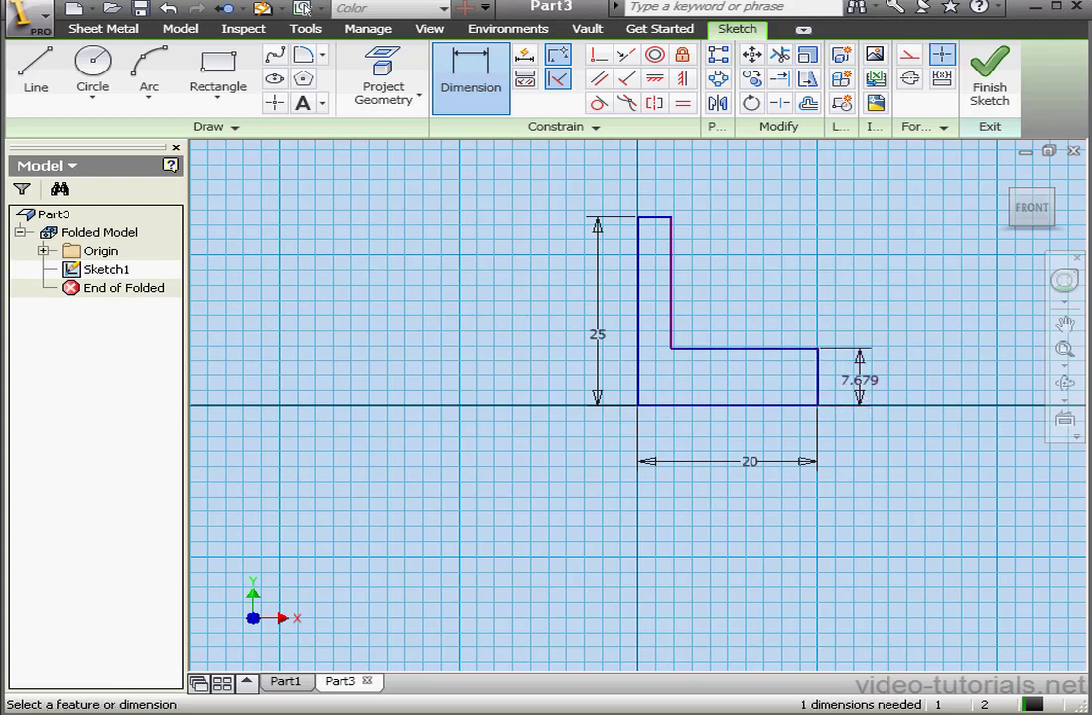
click(435, 314)
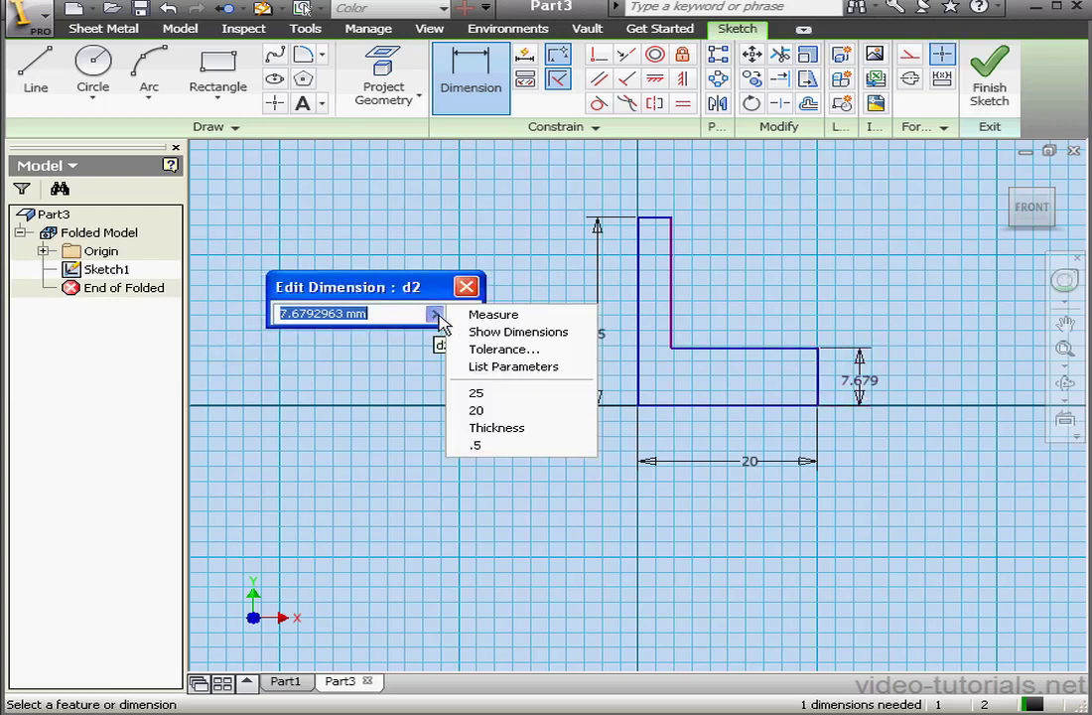
click(523, 366)
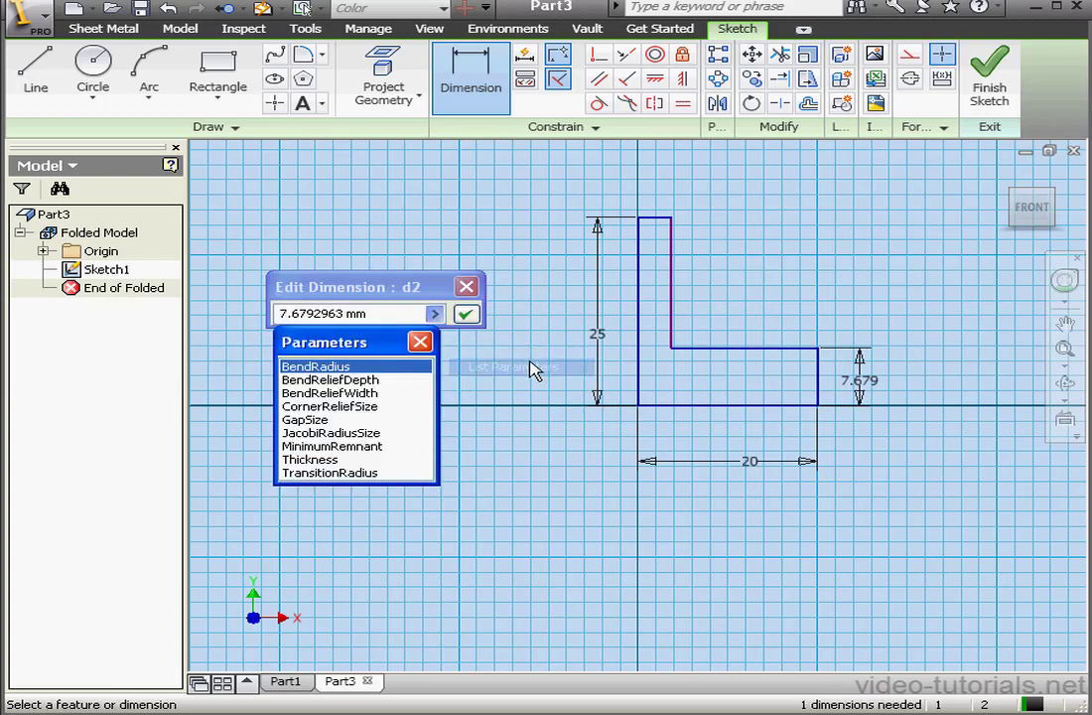
click(310, 459)
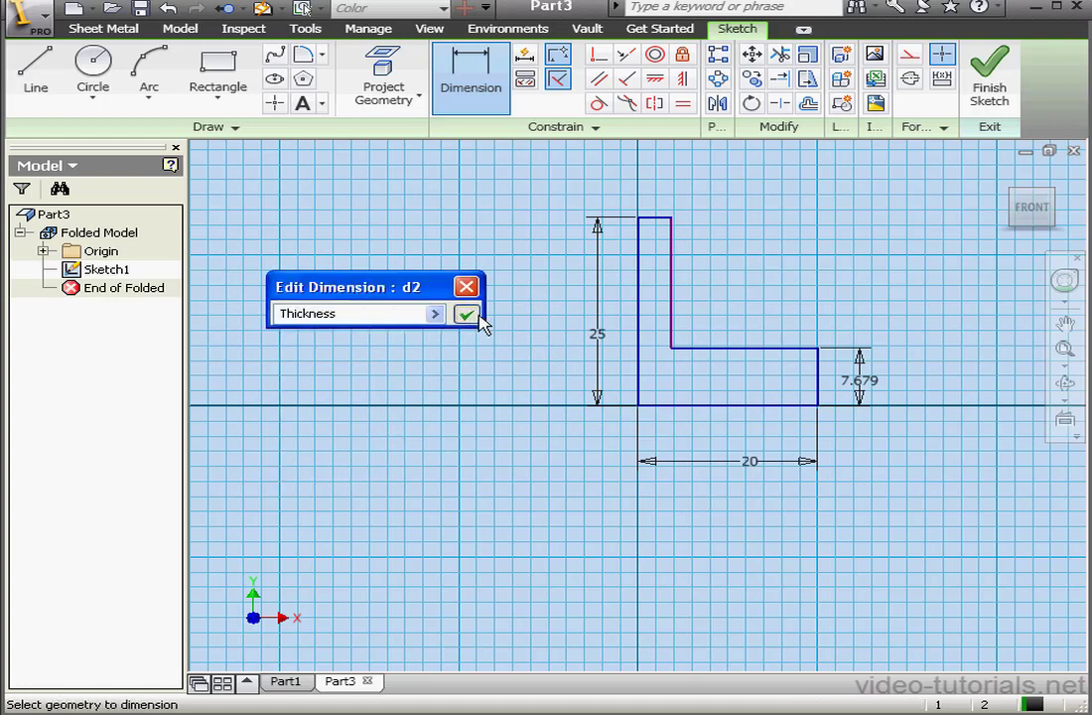
click(654, 218)
click(657, 196)
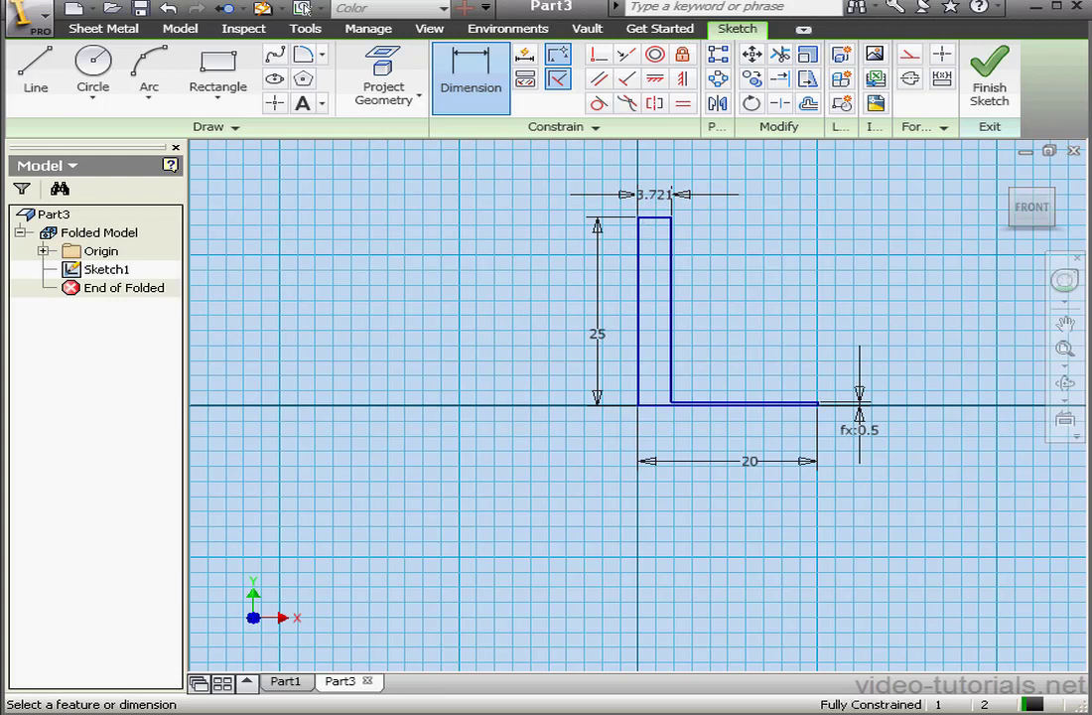
drag(263, 183, 359, 215)
click(864, 432)
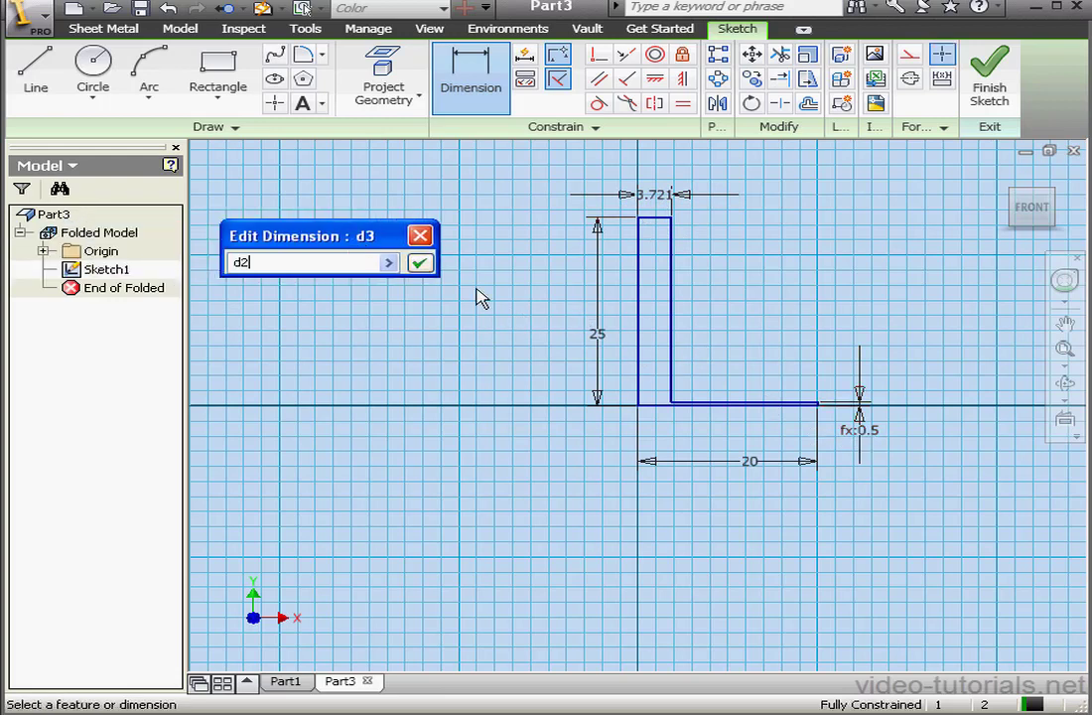
click(421, 264)
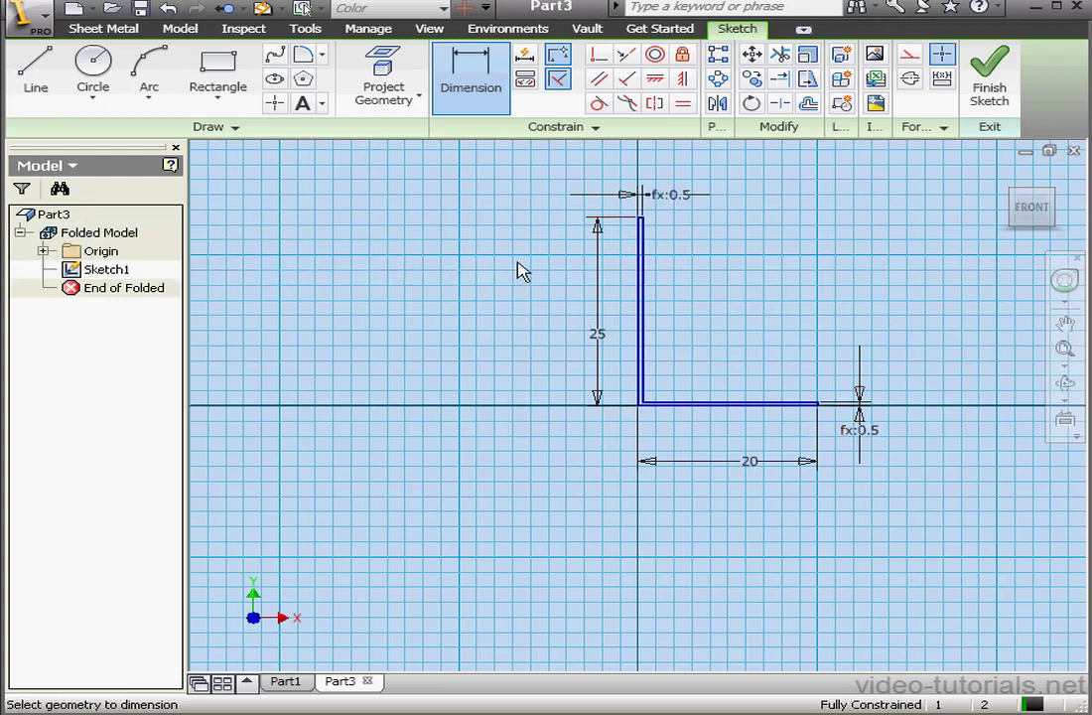
- Finish the sketch and extrude the L profile 10 mm into a solid L-shaped part
click(993, 65)
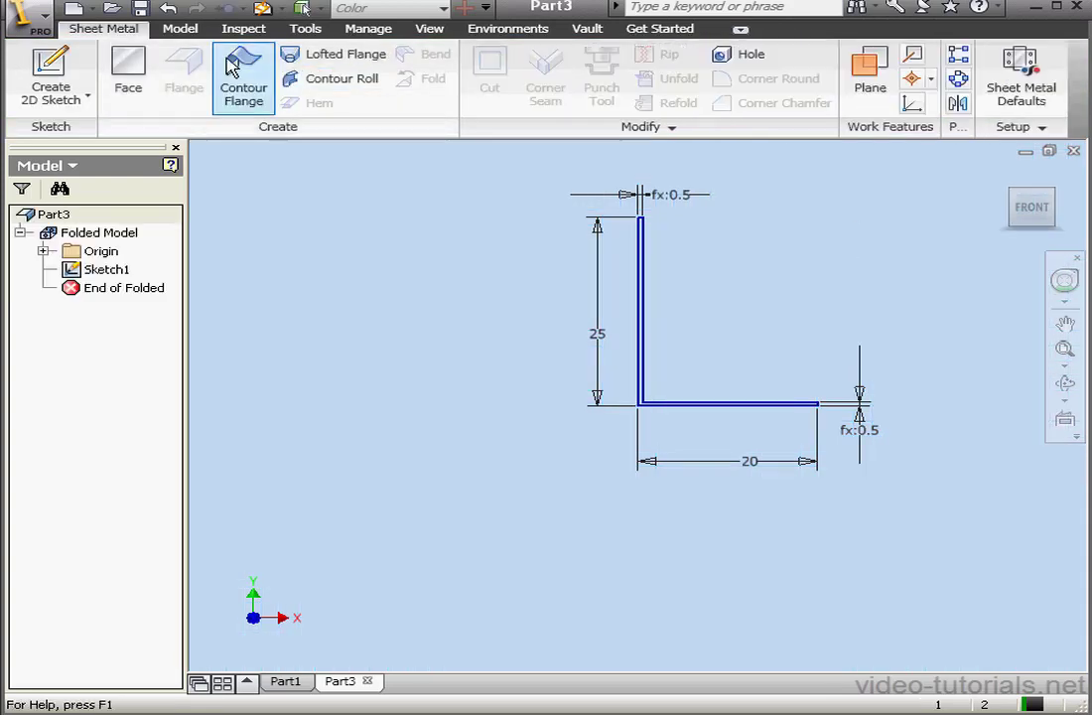
click(181, 30)
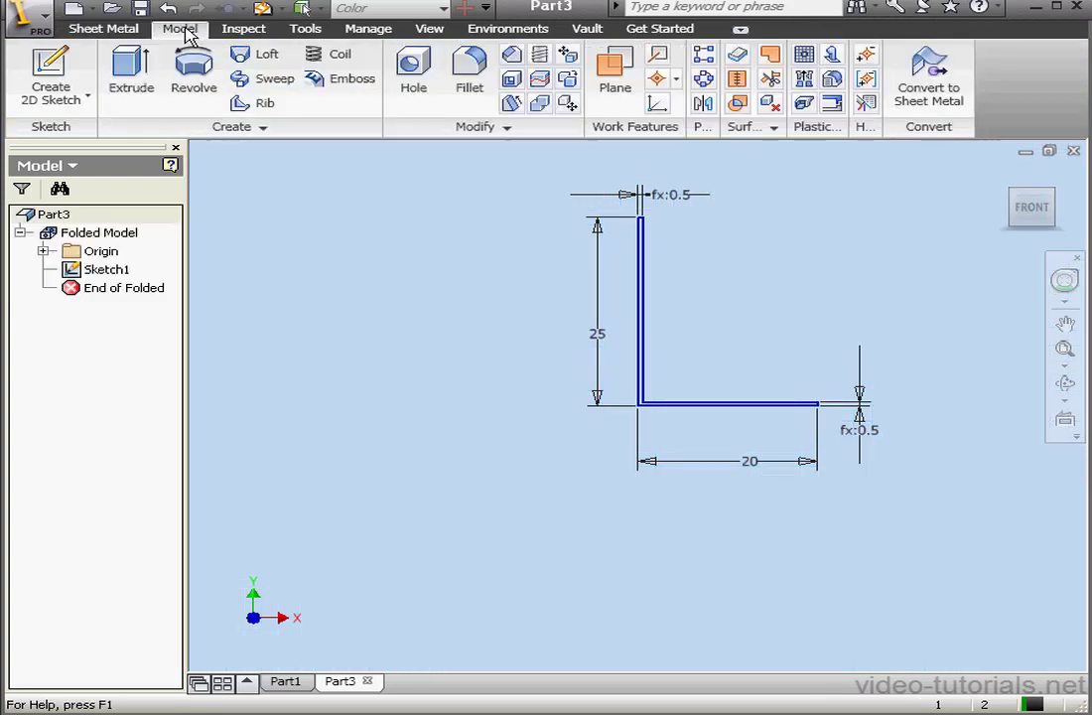
click(131, 71)
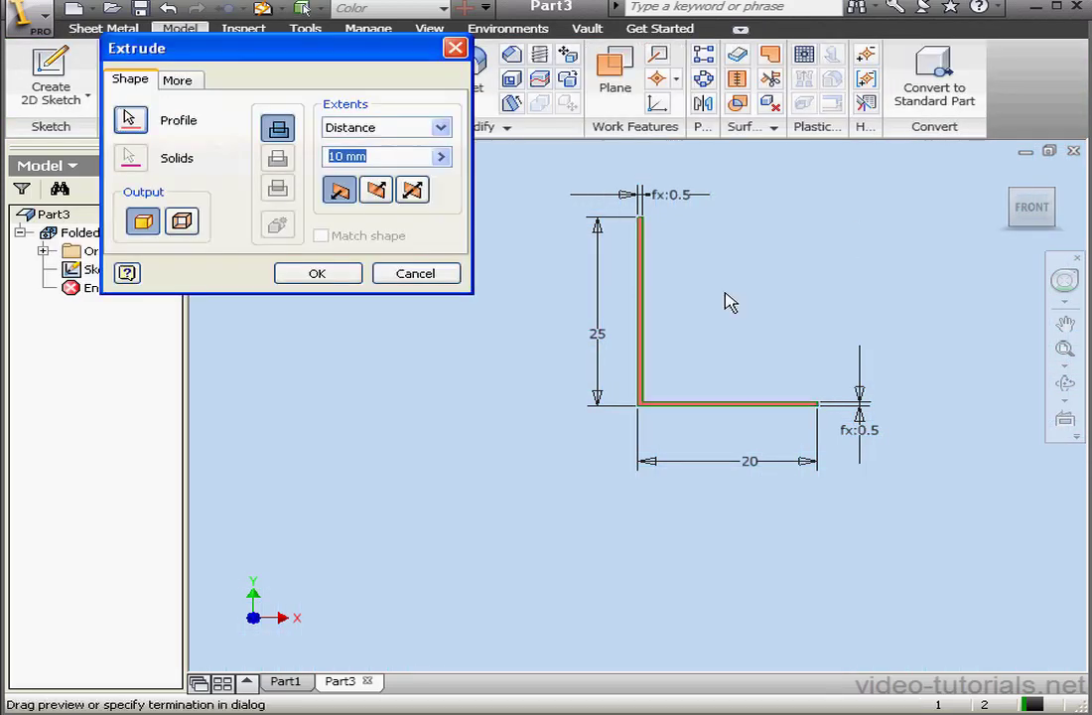
click(1065, 383)
drag(820, 386, 749, 405)
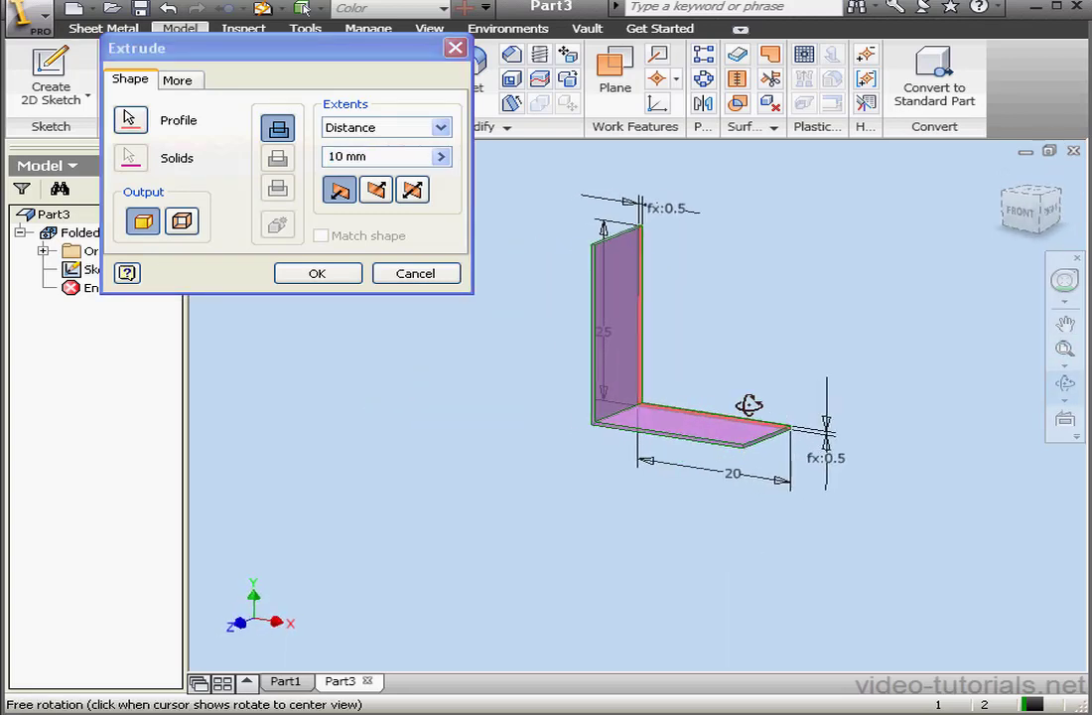
click(348, 274)
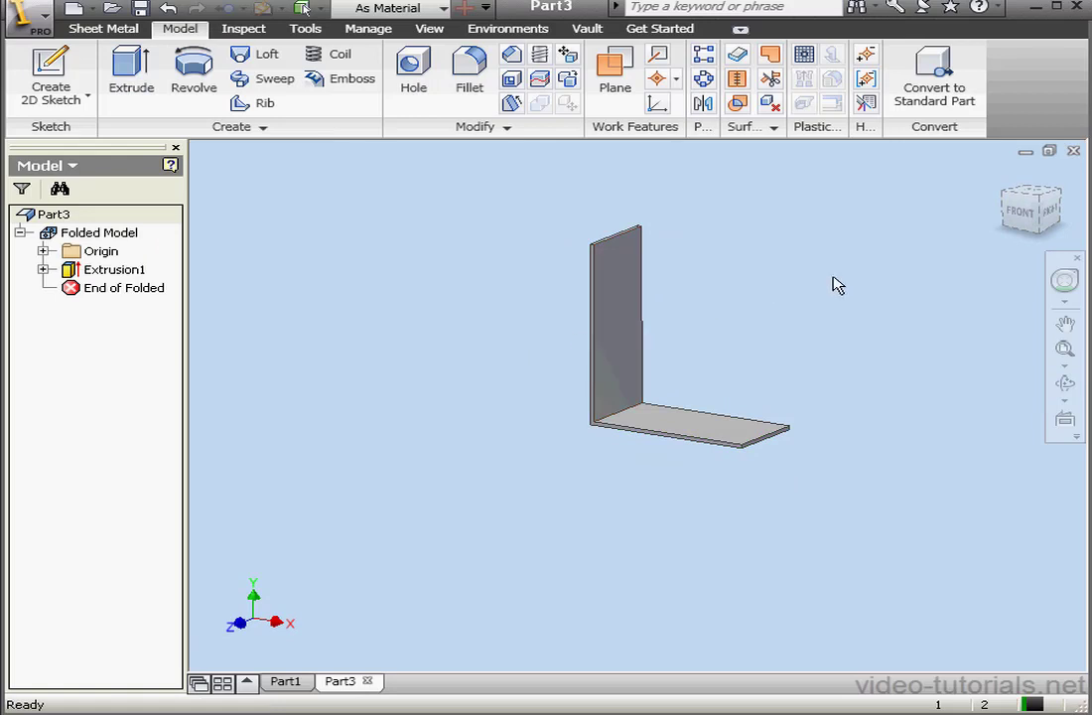
click(105, 29)
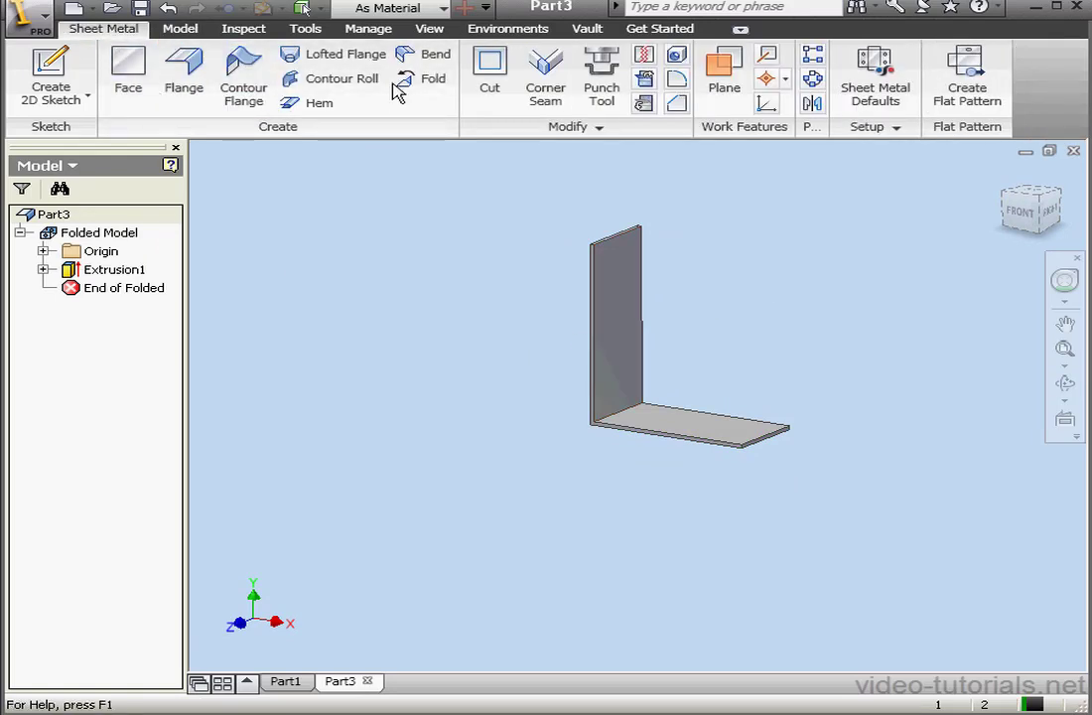
- Add a bend at the part's inner corner edge
click(408, 55)
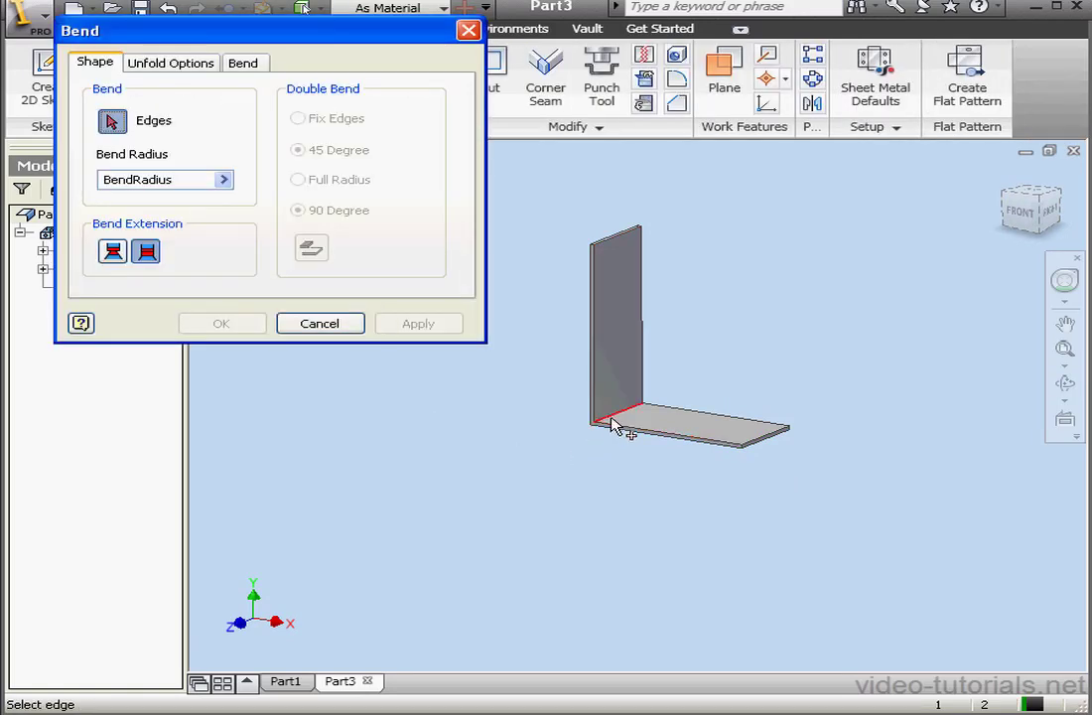
click(614, 417)
click(225, 325)
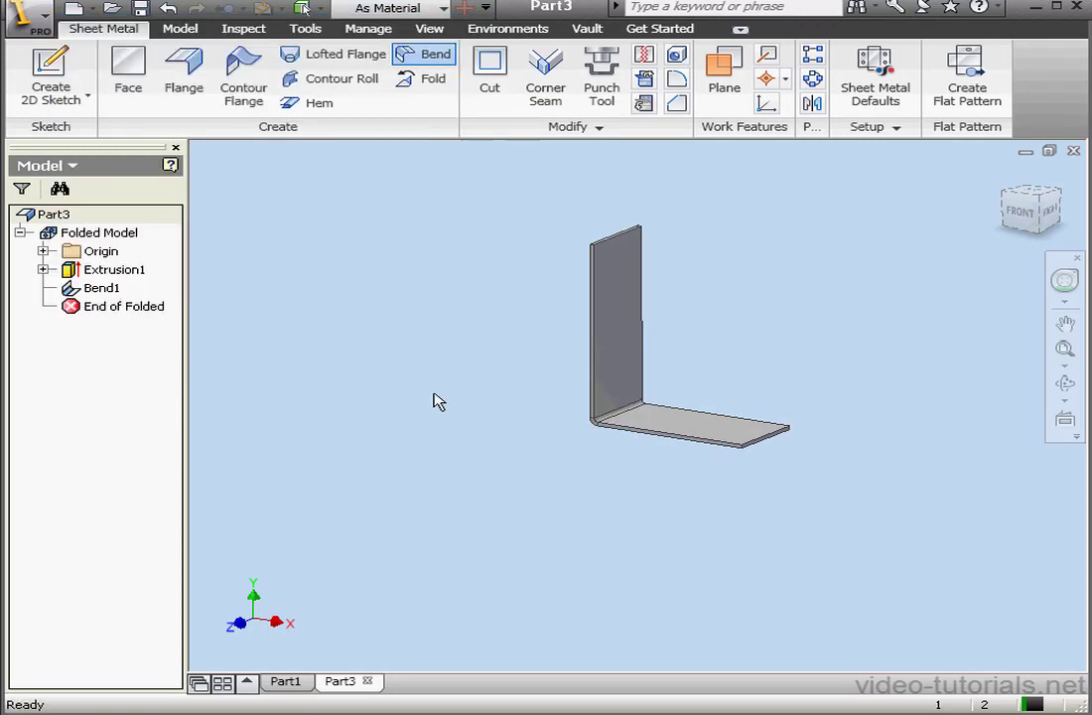
- Generate the flat pattern, return to the folded part, and start a new file
click(967, 79)
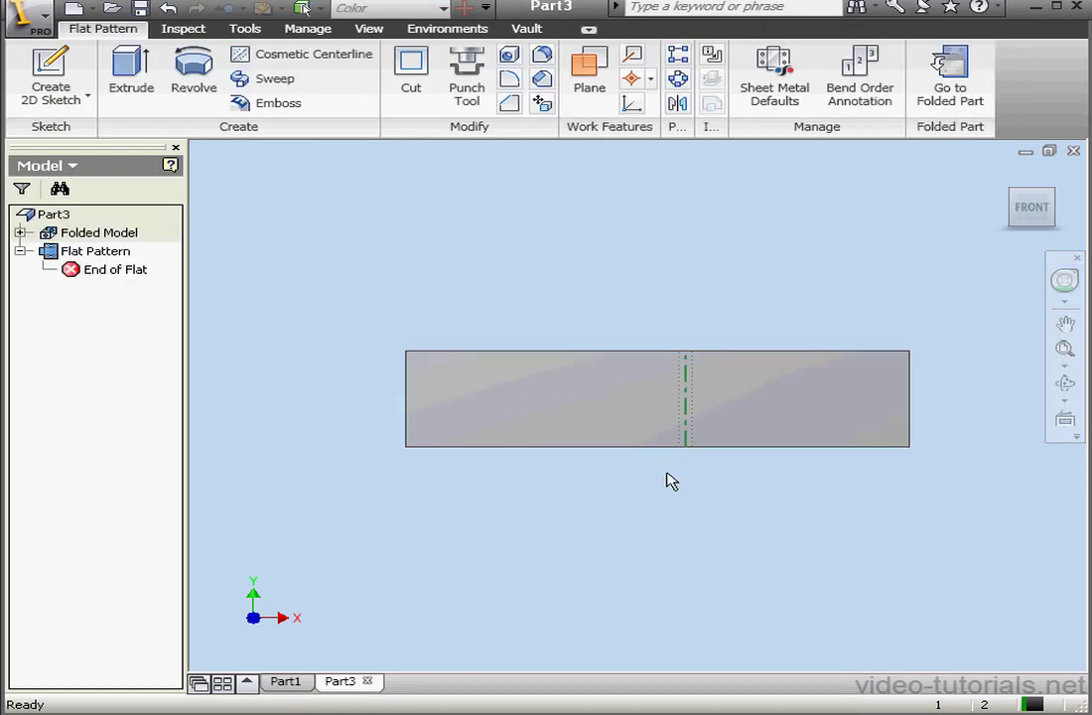
click(948, 65)
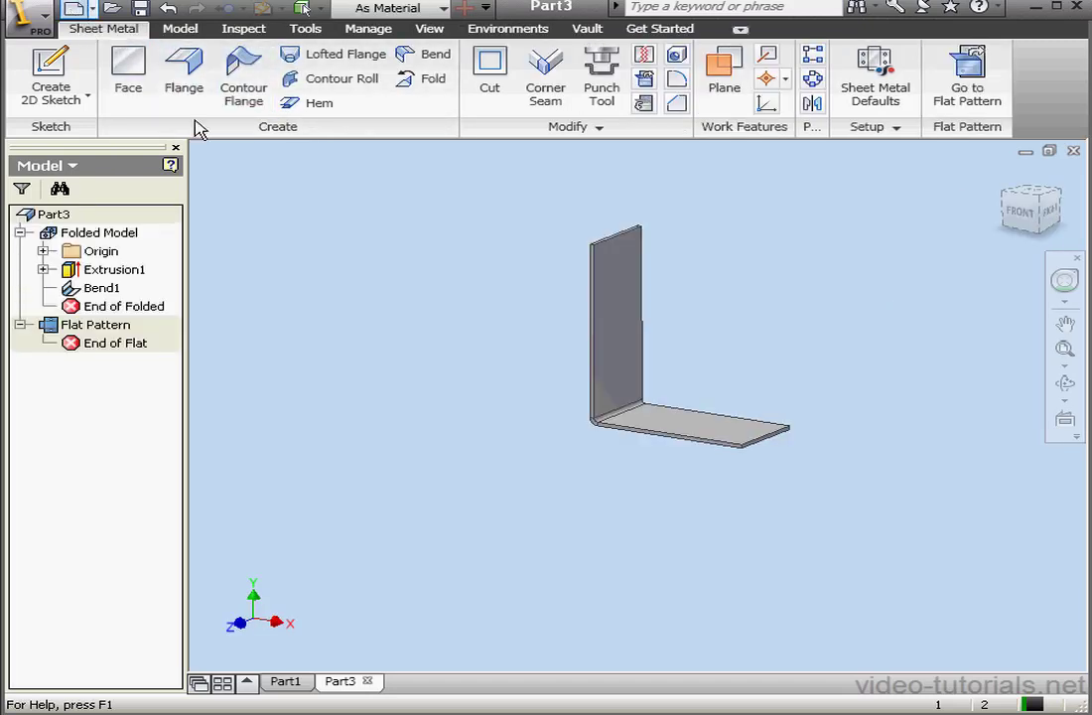
click(75, 13)
drag(661, 107, 574, 105)
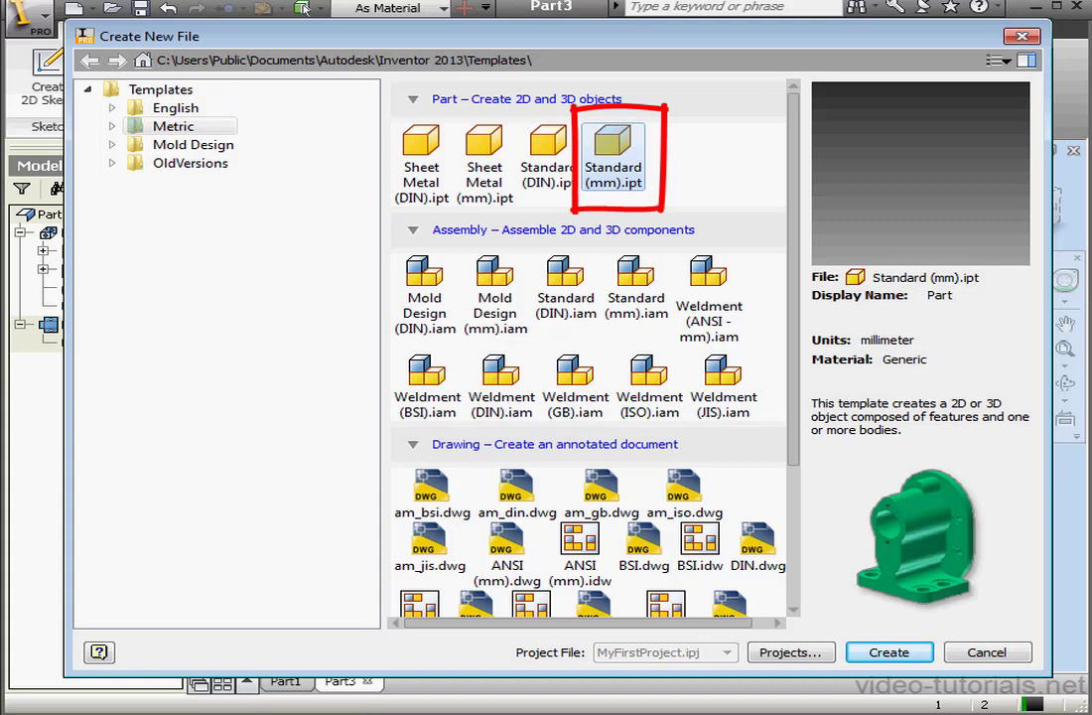
- Create a Standard (mm).ipt part and draw a closed six-line L outline from the origin
key(Return)
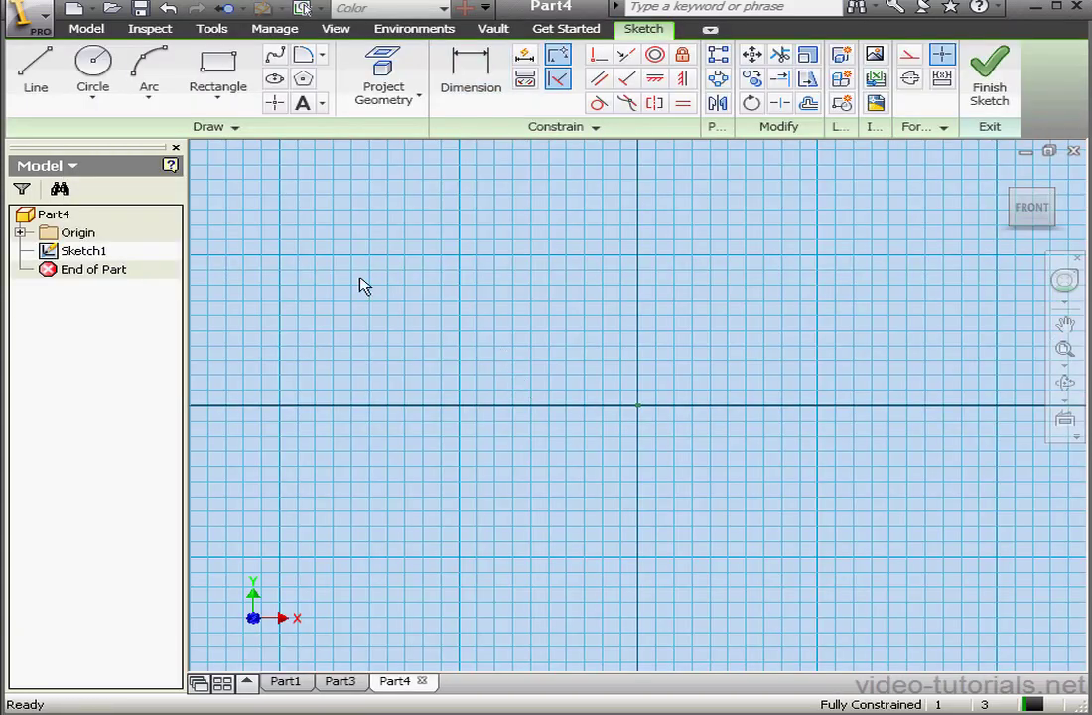
click(36, 68)
click(638, 258)
click(638, 405)
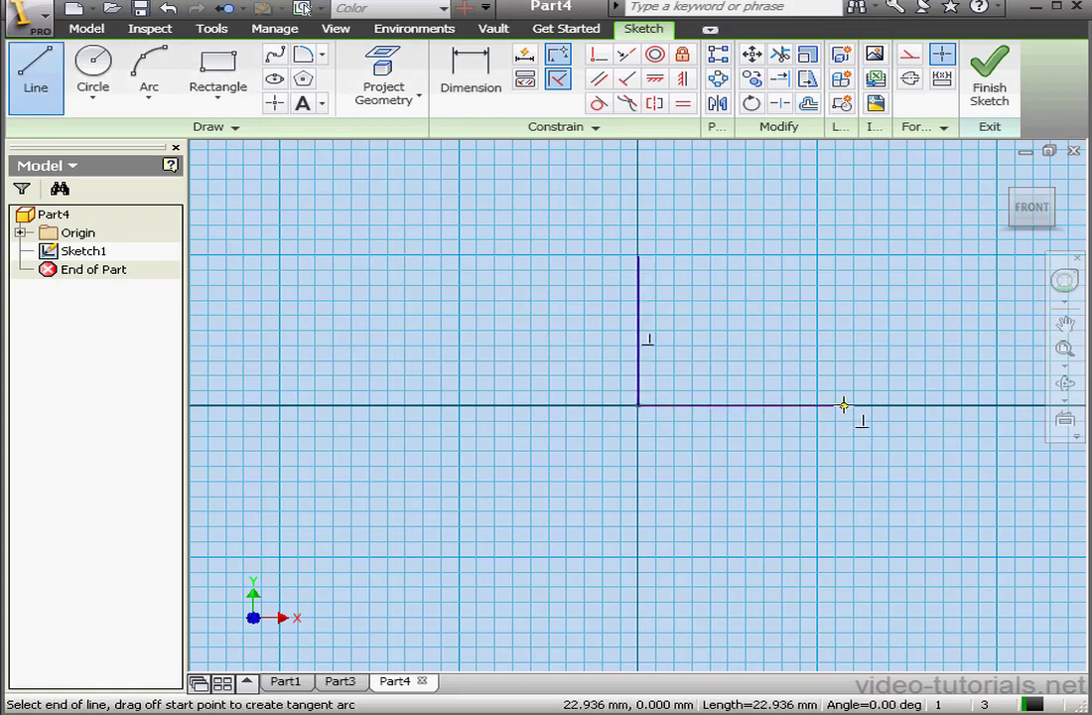
click(843, 405)
click(843, 389)
click(670, 389)
click(670, 258)
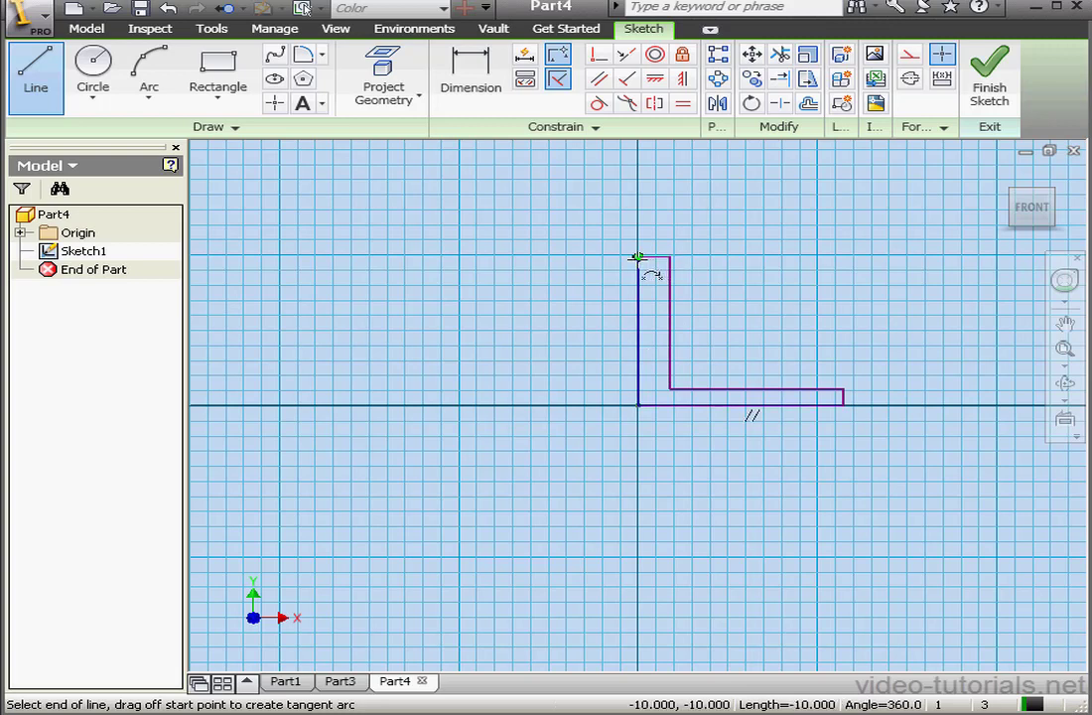
click(639, 258)
right_click(695, 241)
click(757, 254)
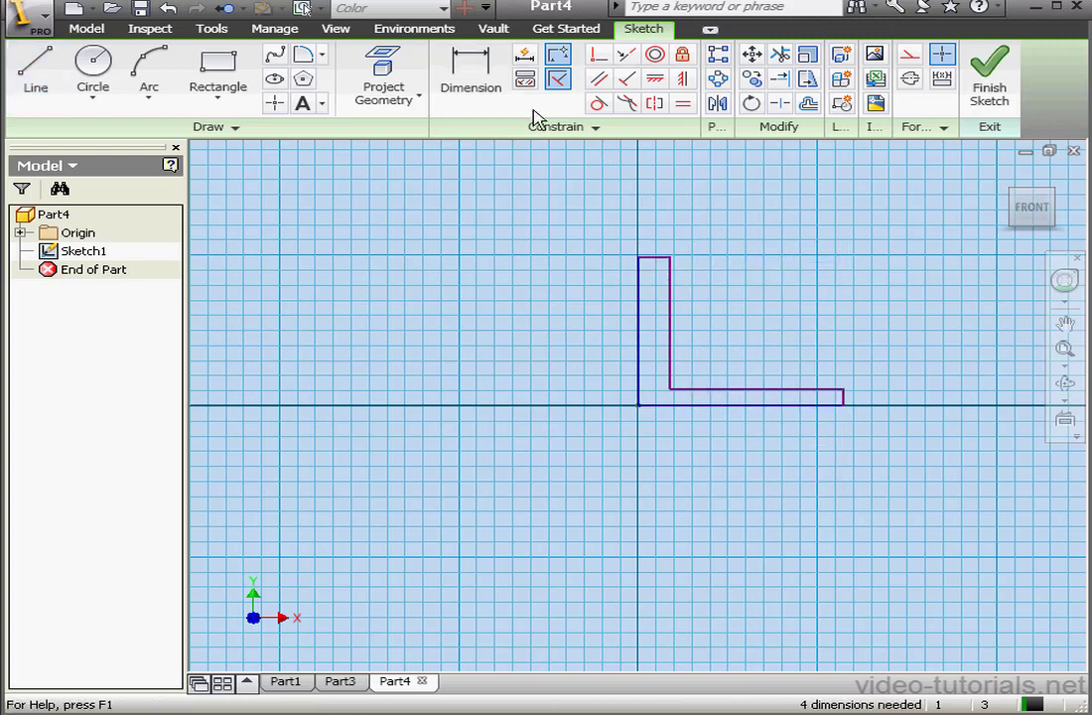
- Dimension the L's height at 19.756 and its bottom length at 22.936
click(474, 75)
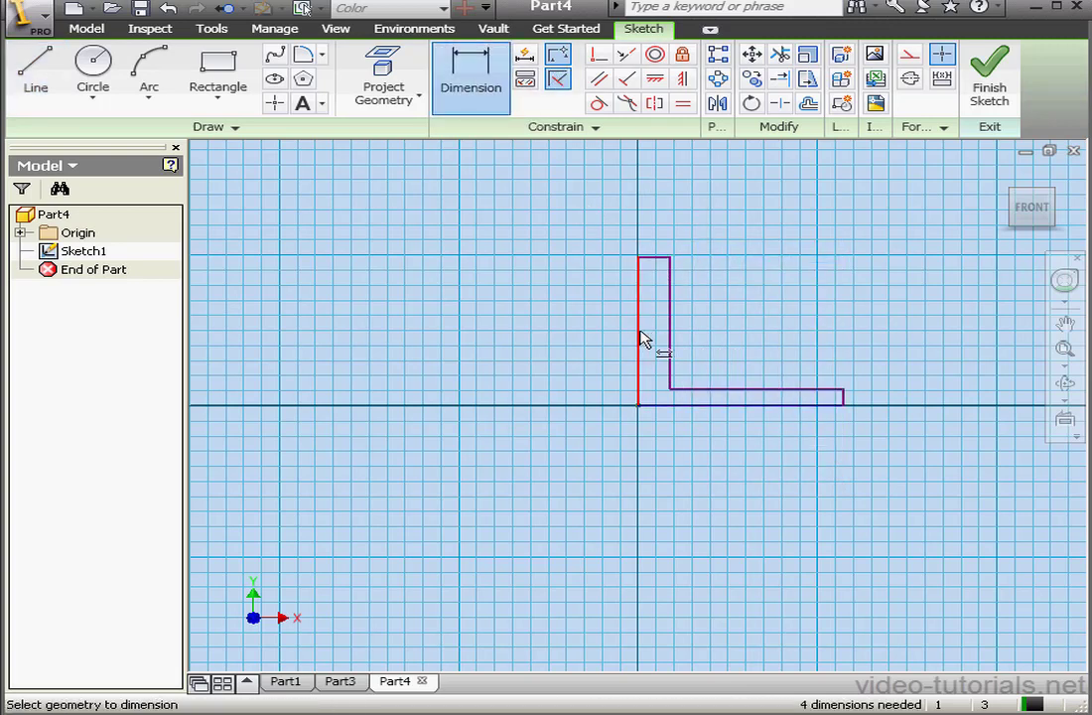
click(642, 339)
click(599, 332)
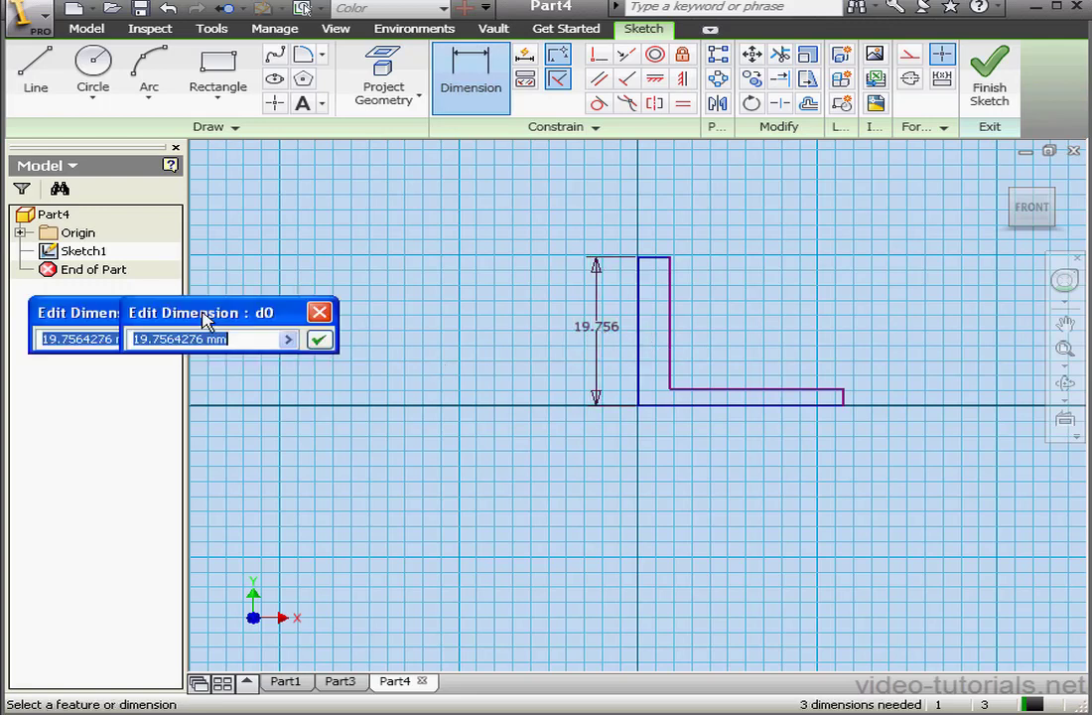
click(434, 333)
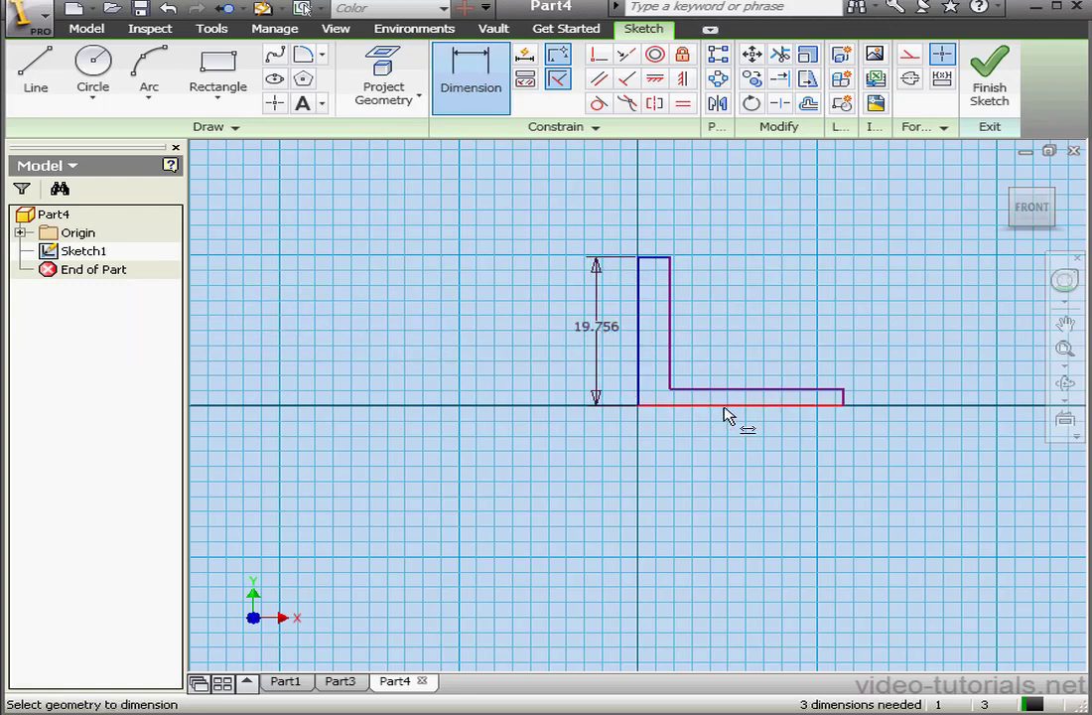
click(727, 409)
click(727, 446)
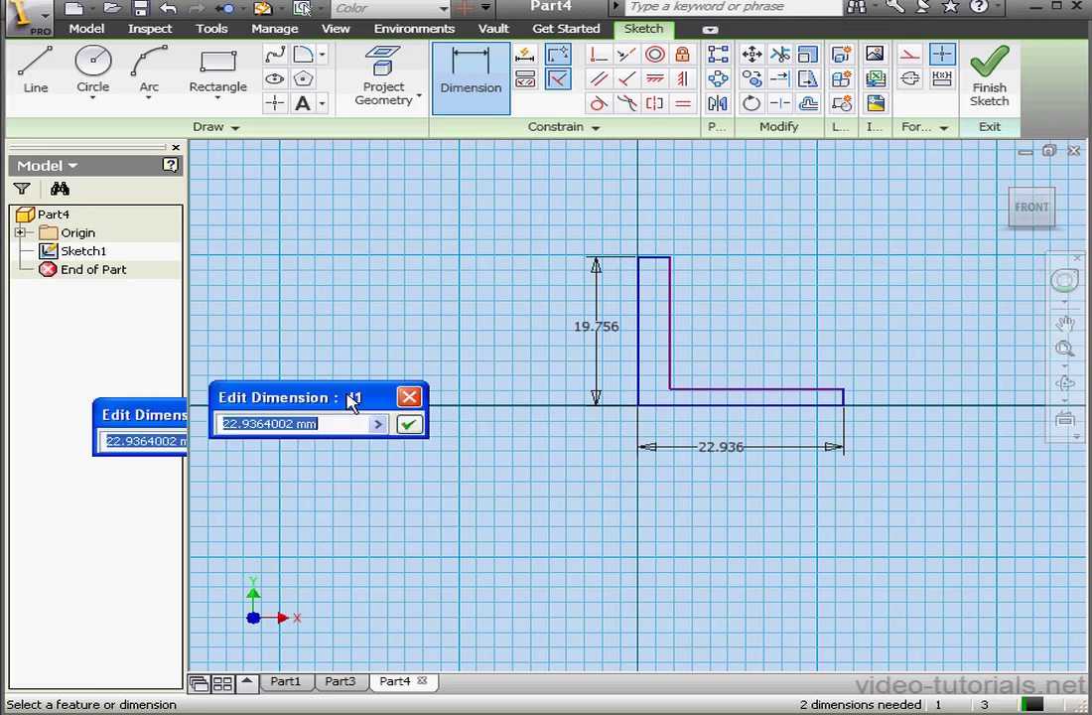
click(515, 400)
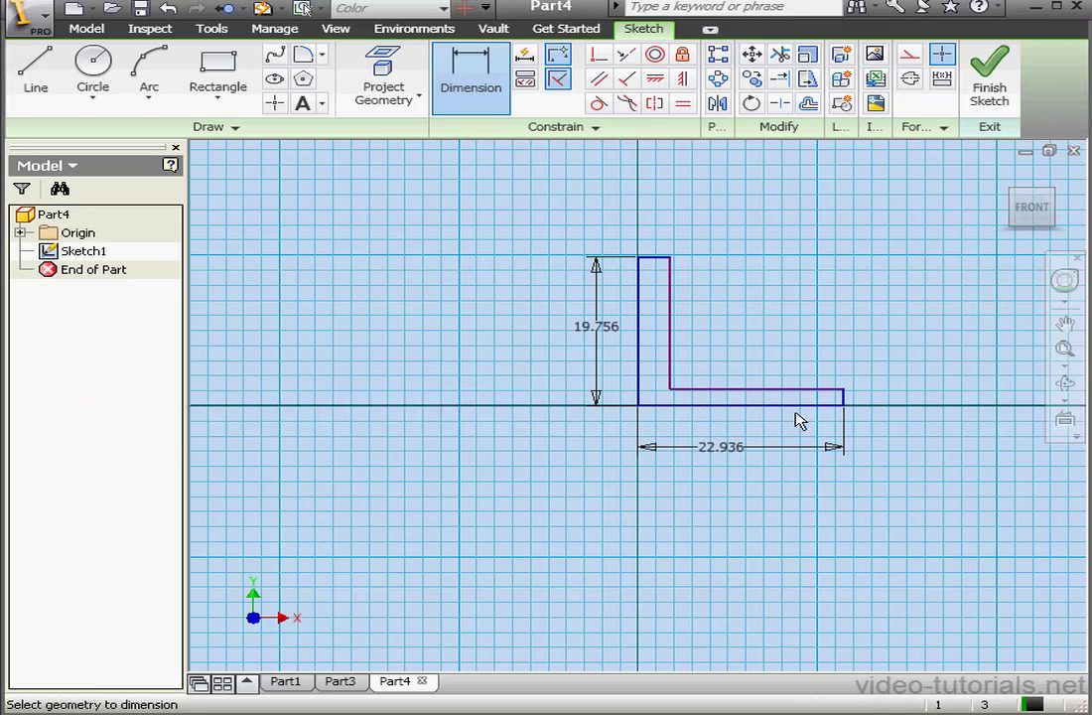
- Dimension the short right end as the horizontal leg thickness of 0.5
click(844, 397)
click(888, 397)
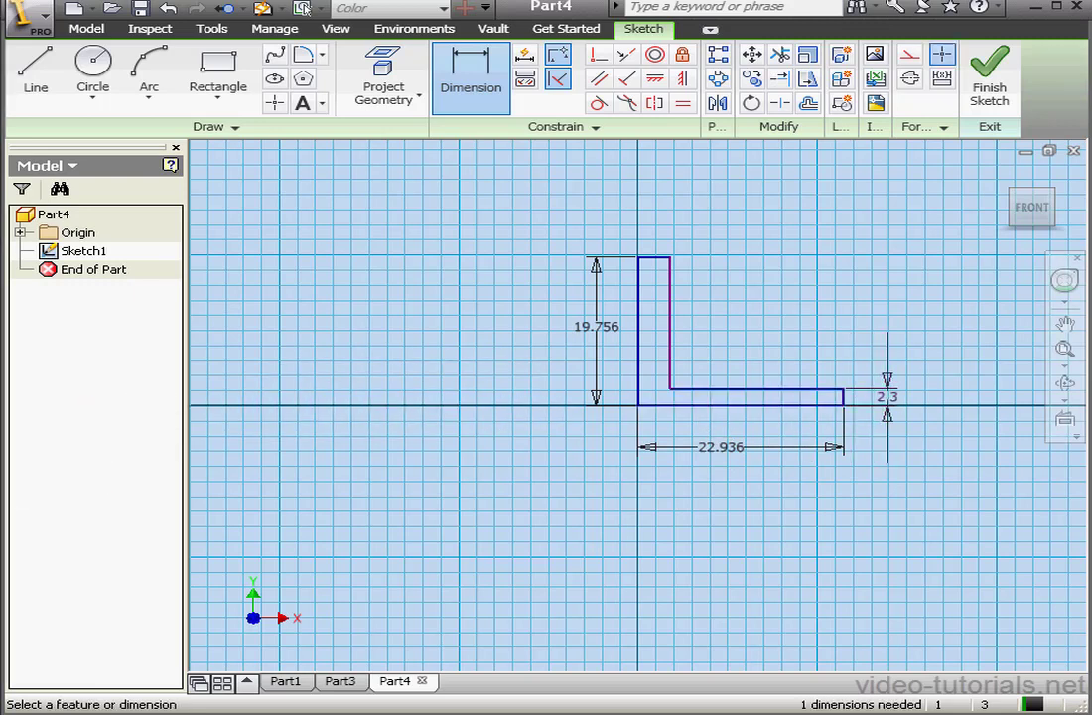
drag(0, 407, 353, 268)
click(429, 290)
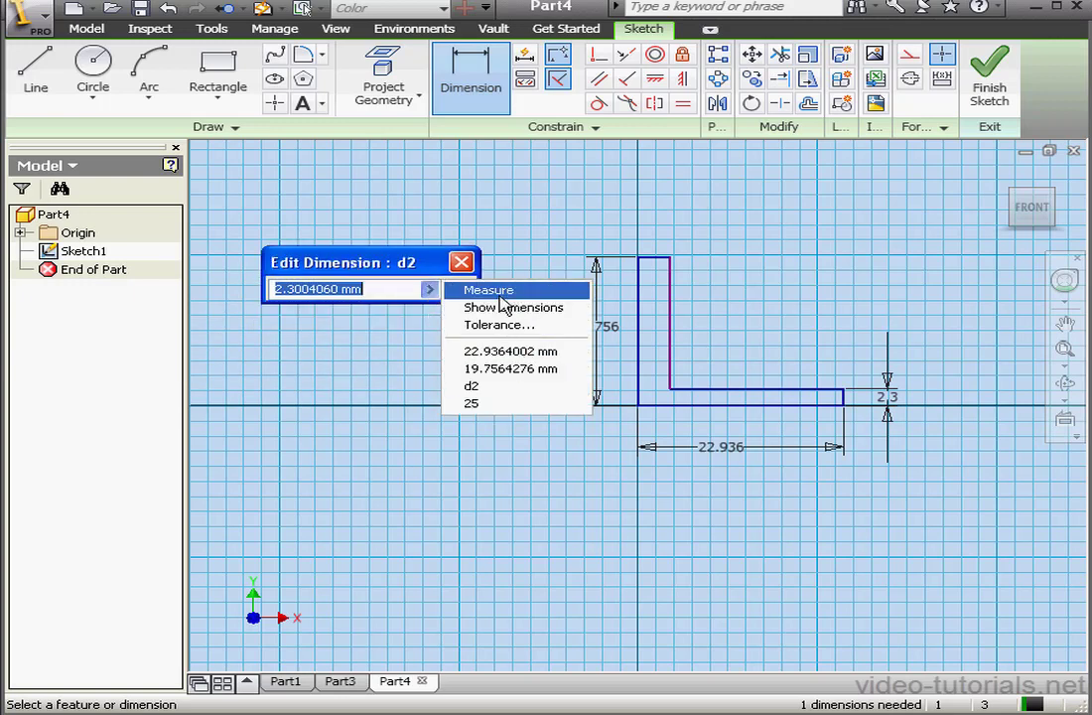
click(390, 292)
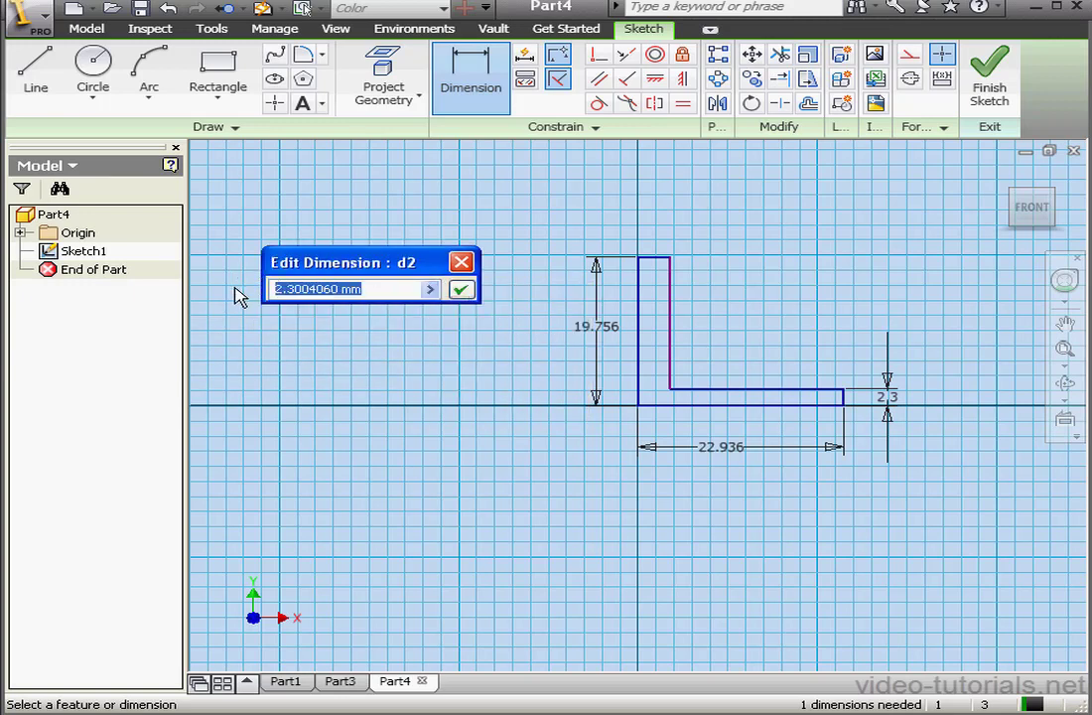
text(.5)
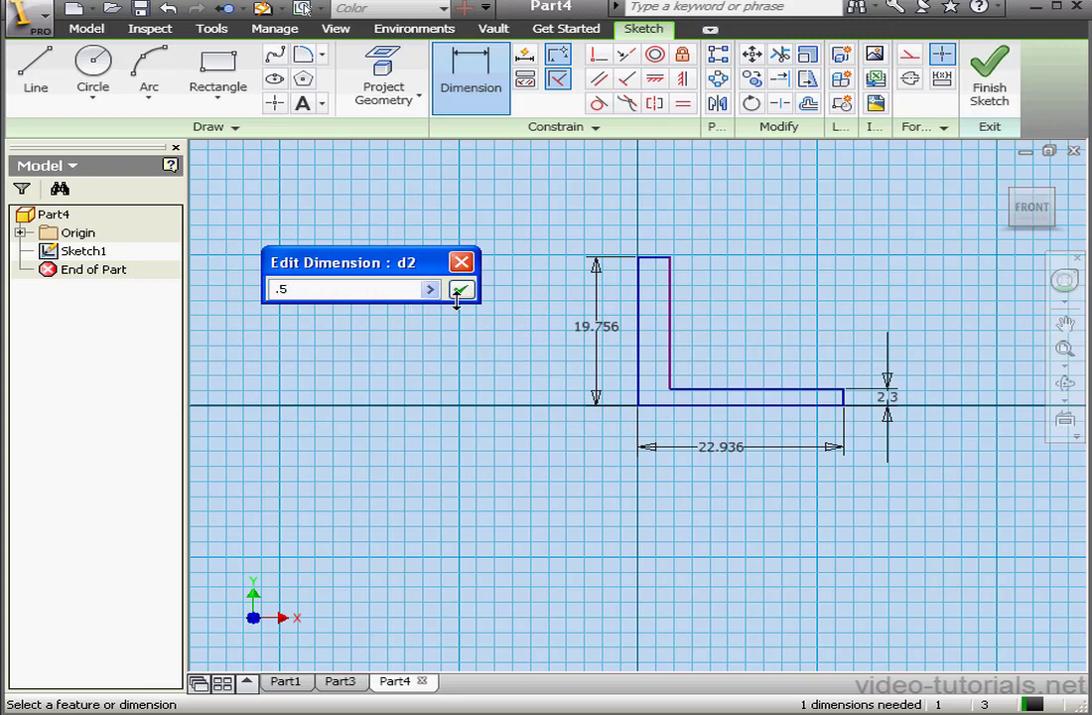
click(463, 293)
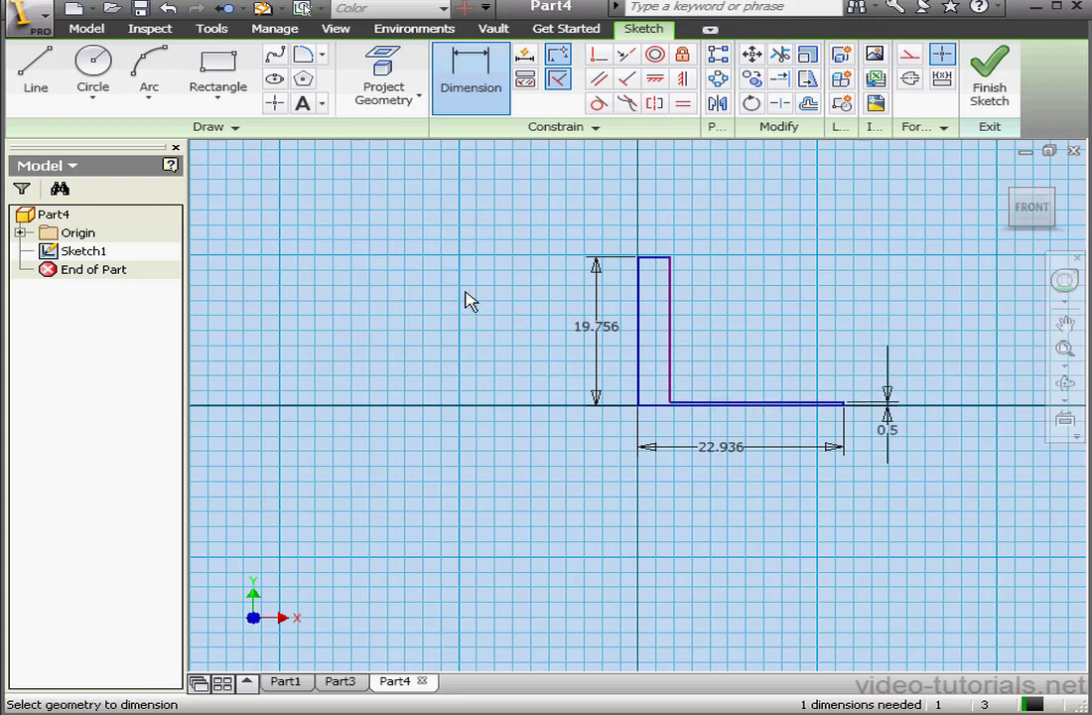
- Dimension the vertical leg's top width and link it to d2
click(662, 263)
click(673, 216)
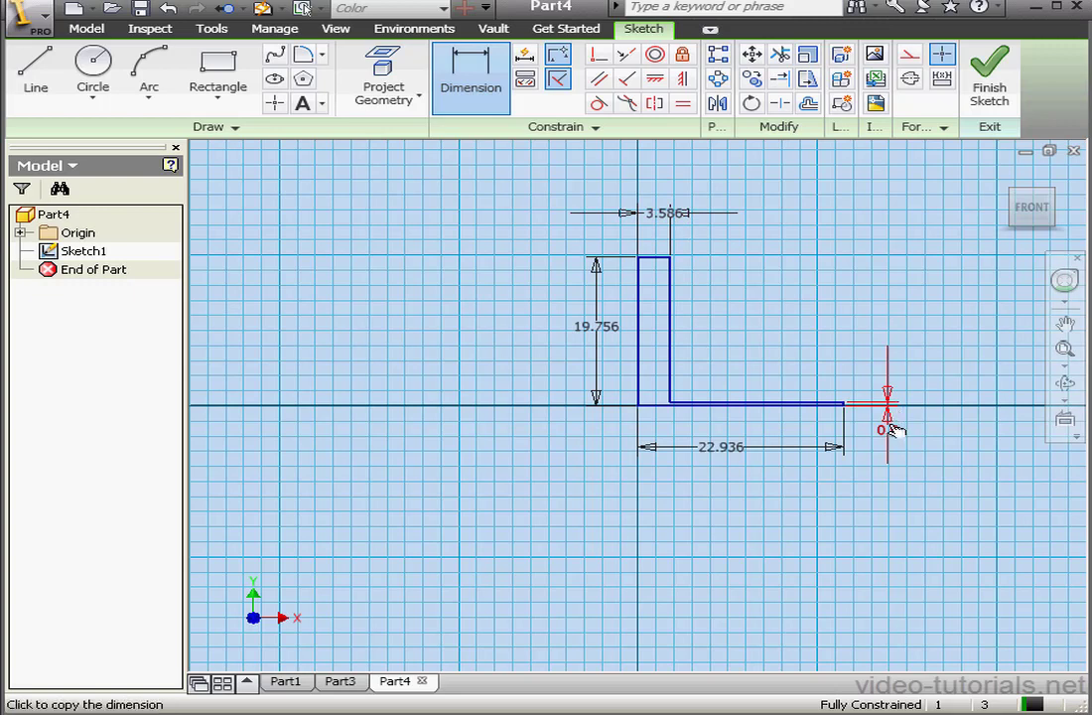
double_click(660, 213)
text(d2)
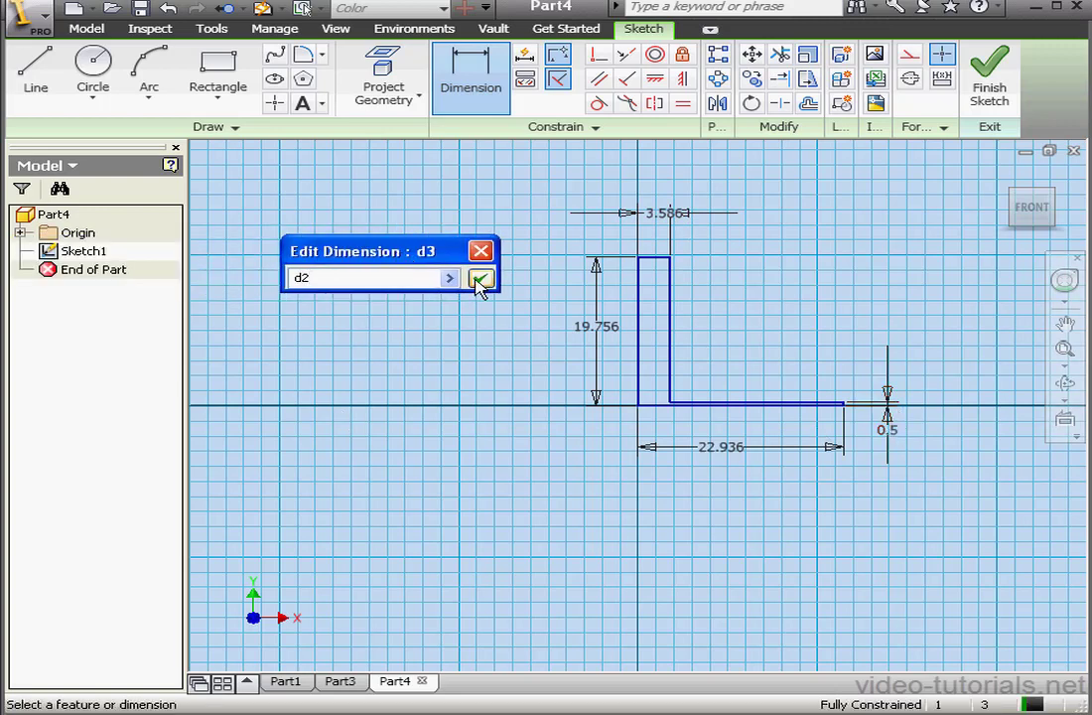
click(481, 278)
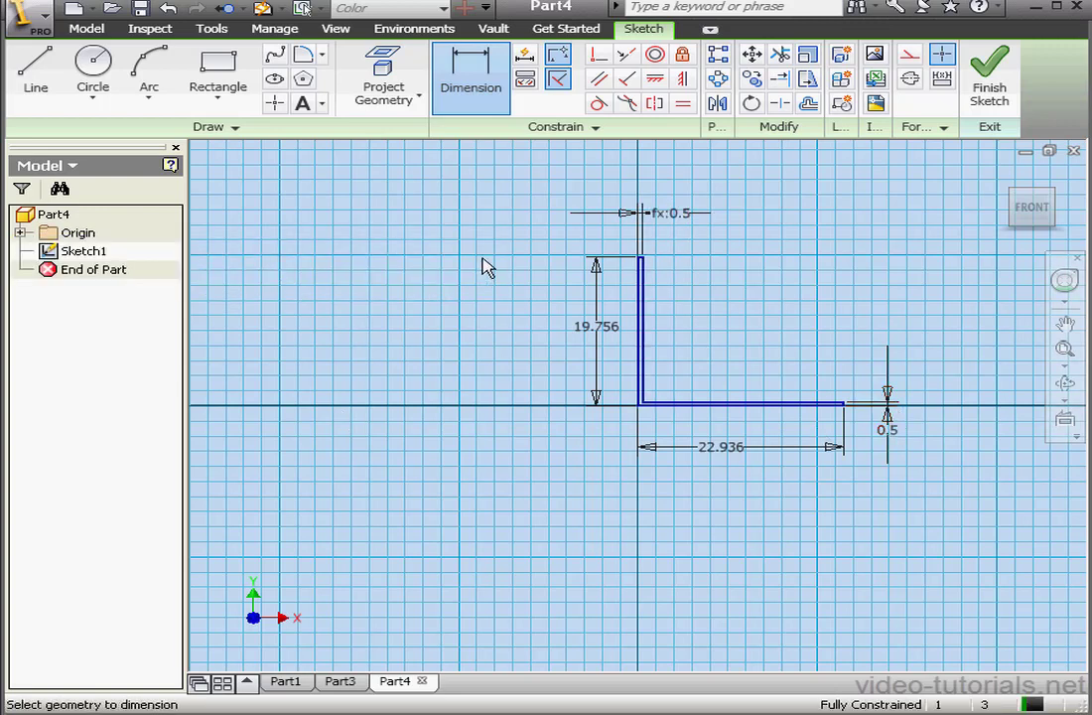
- Finish the sketch and extrude the L profile 10 mm as Extrusion1
click(985, 71)
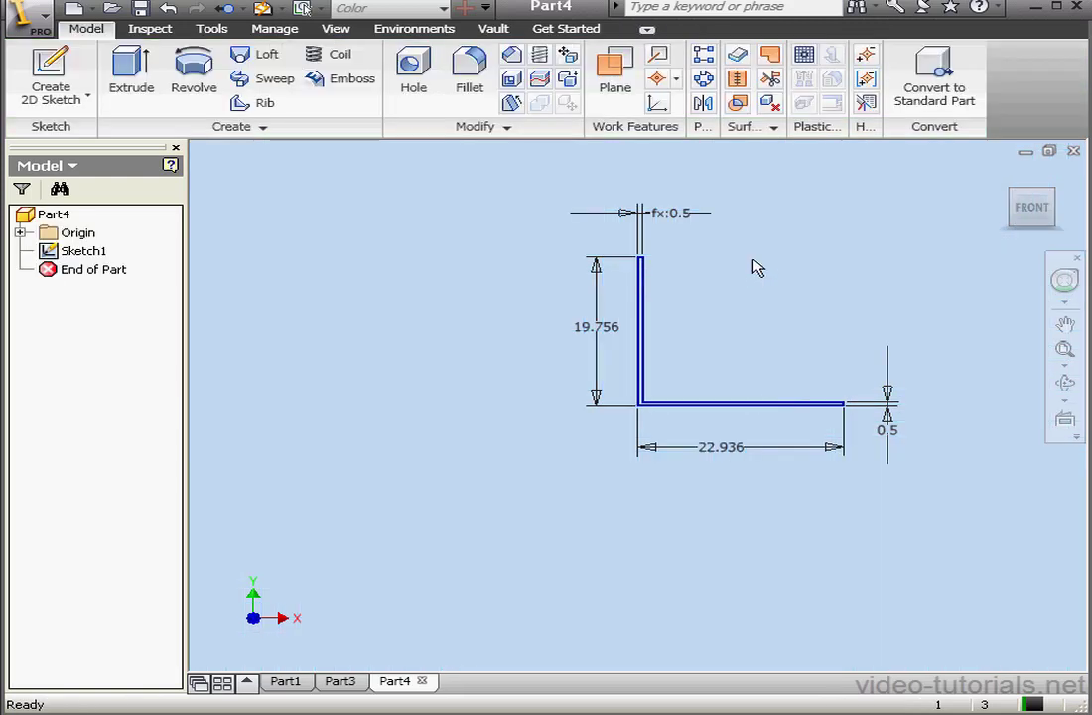
click(1065, 384)
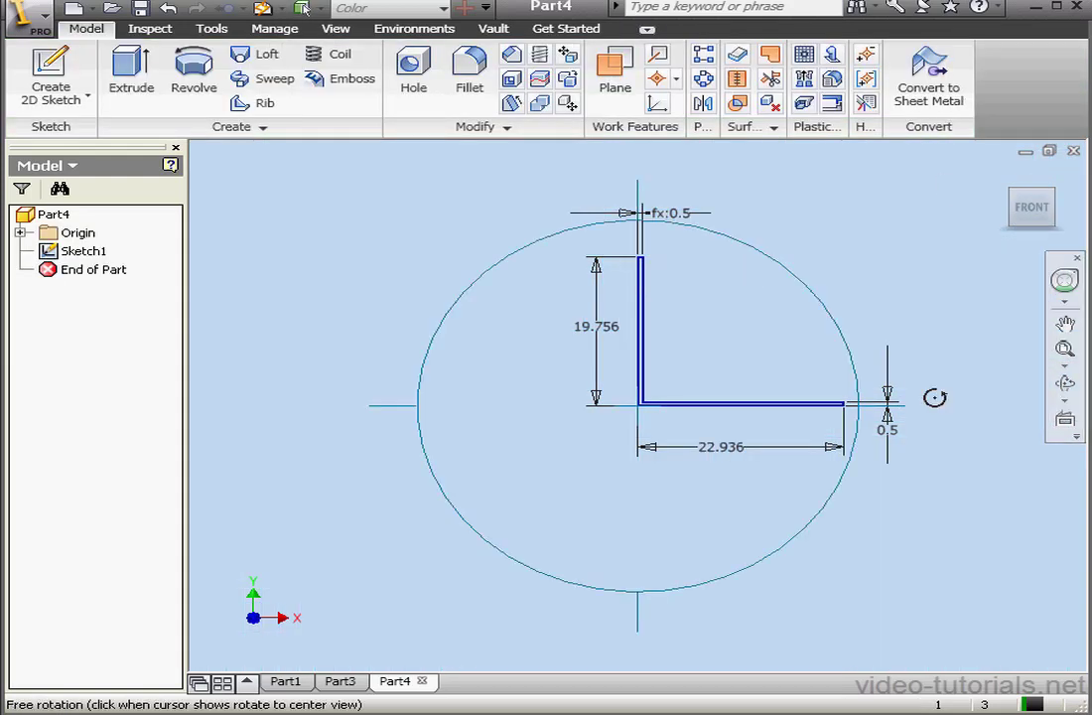
mouse_move(812, 402)
mouse_down()
mouse_move(685, 429)
mouse_move(711, 417)
mouse_up()
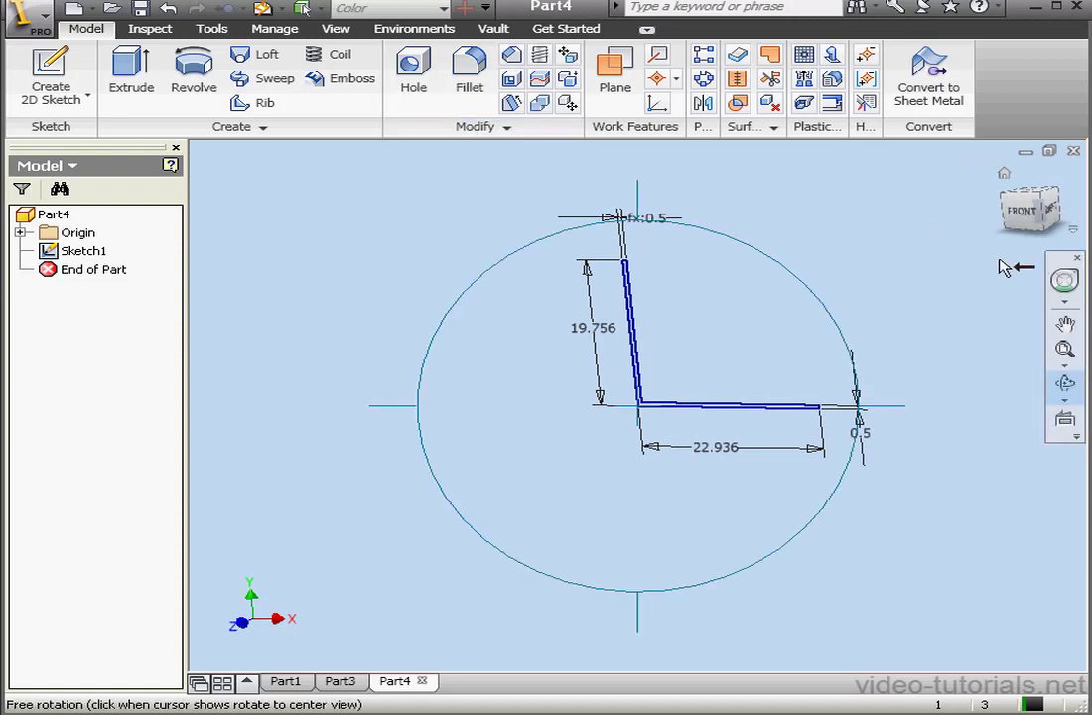
click(1069, 391)
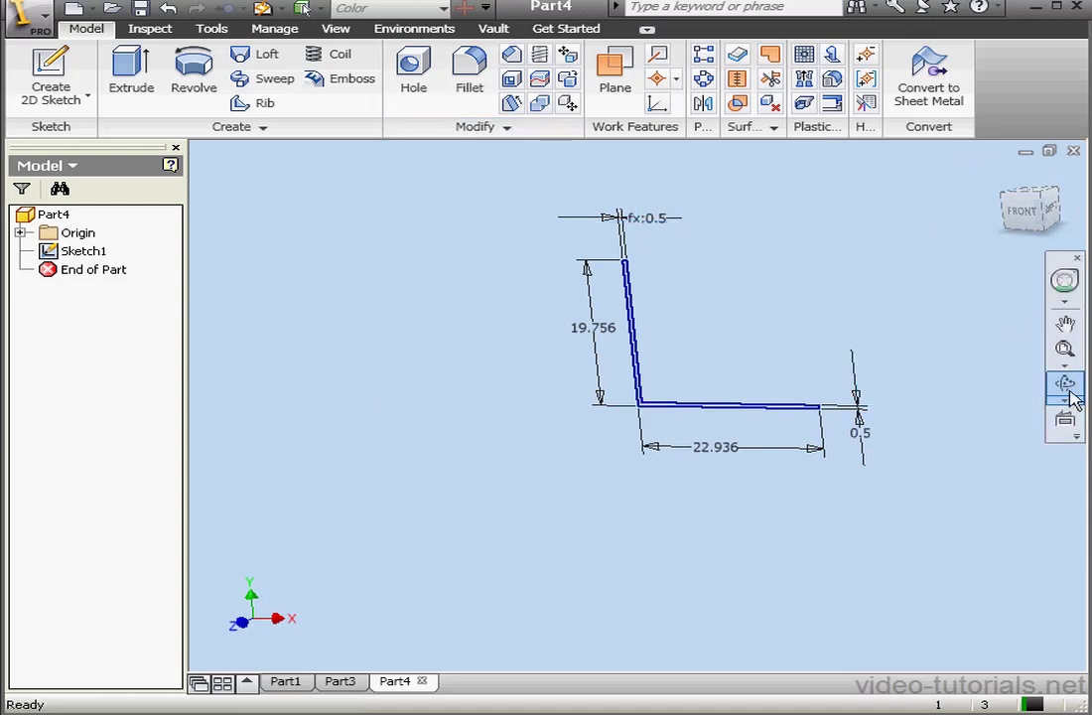
click(139, 75)
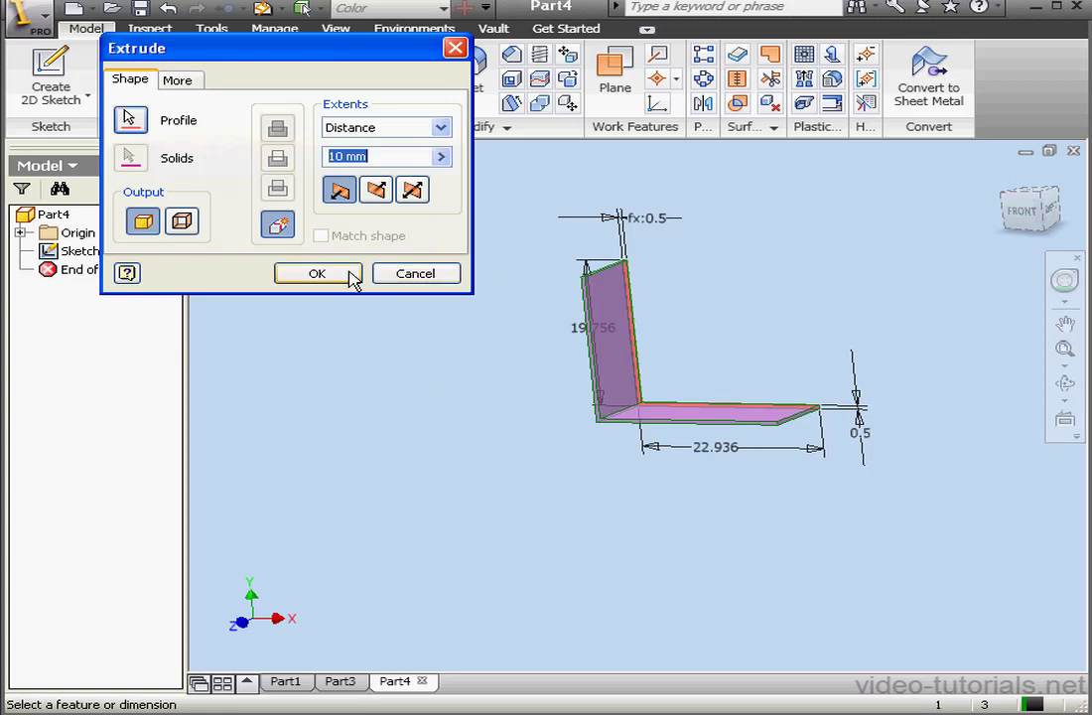
click(353, 281)
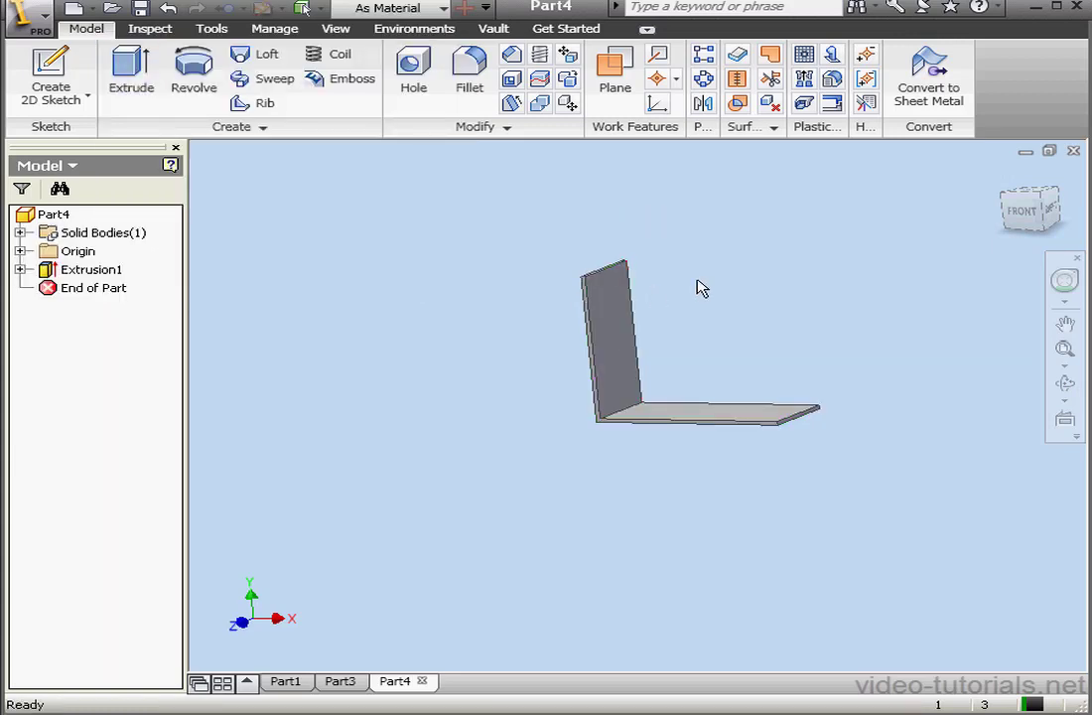
- Convert the solid to sheet metal, dismiss the uniform-thickness warning, and expand Extrusion1
click(939, 97)
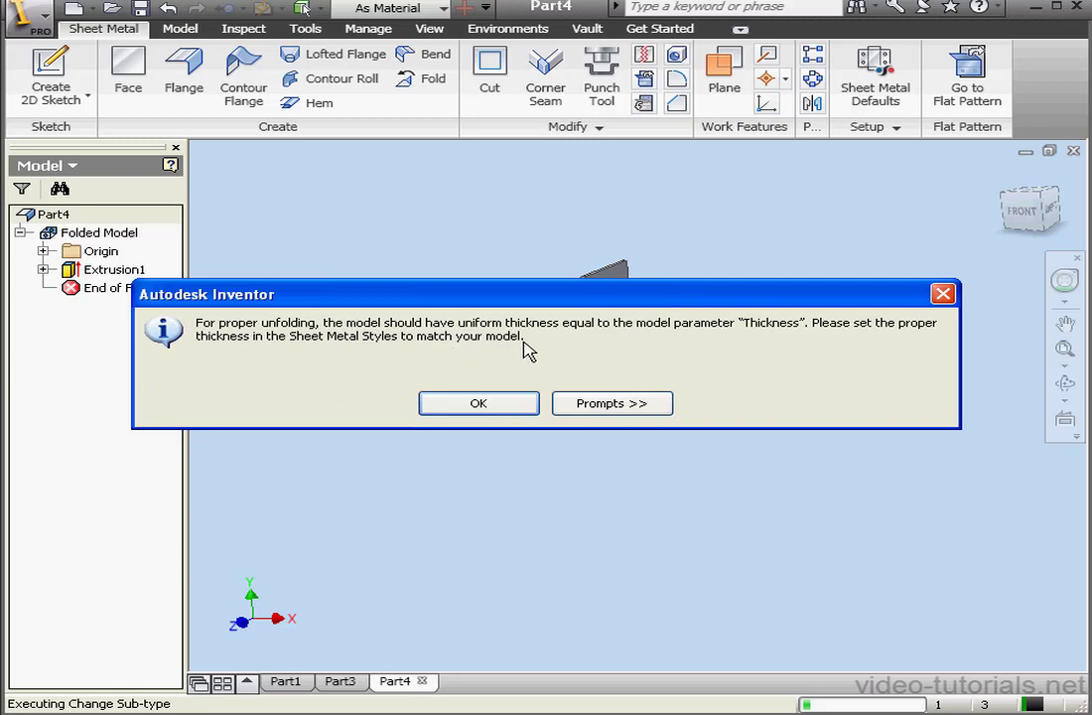
click(523, 403)
click(42, 269)
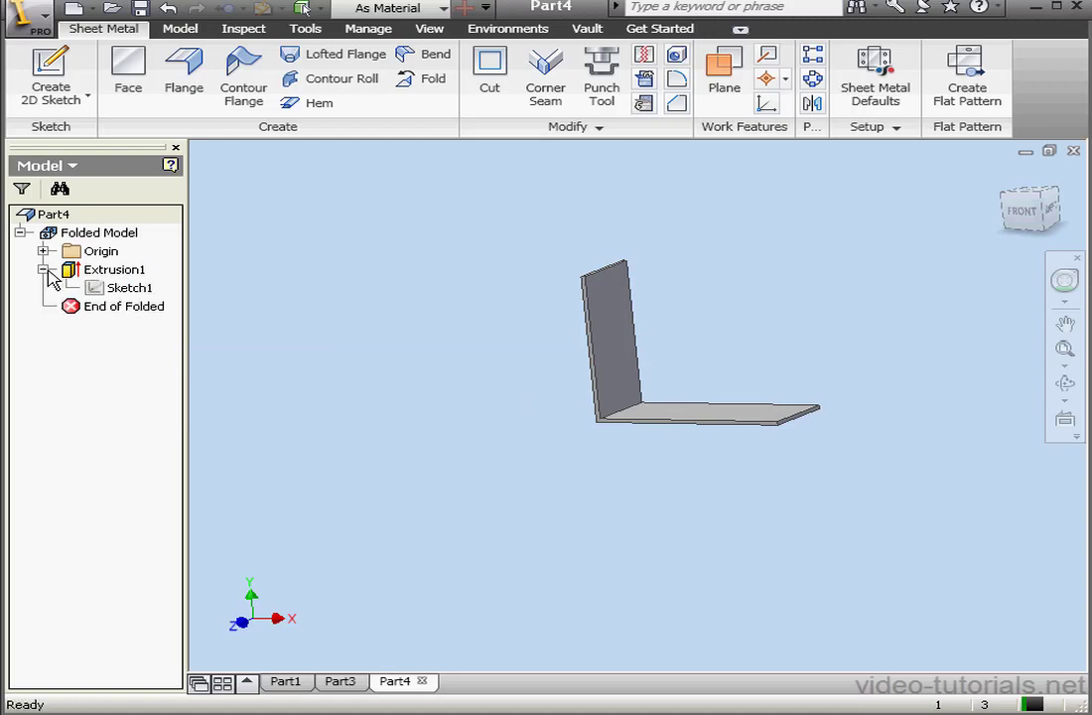
- Make Sketch1 visible and drive its 0.5 thickness dimension by the Thickness parameter
right_click(111, 287)
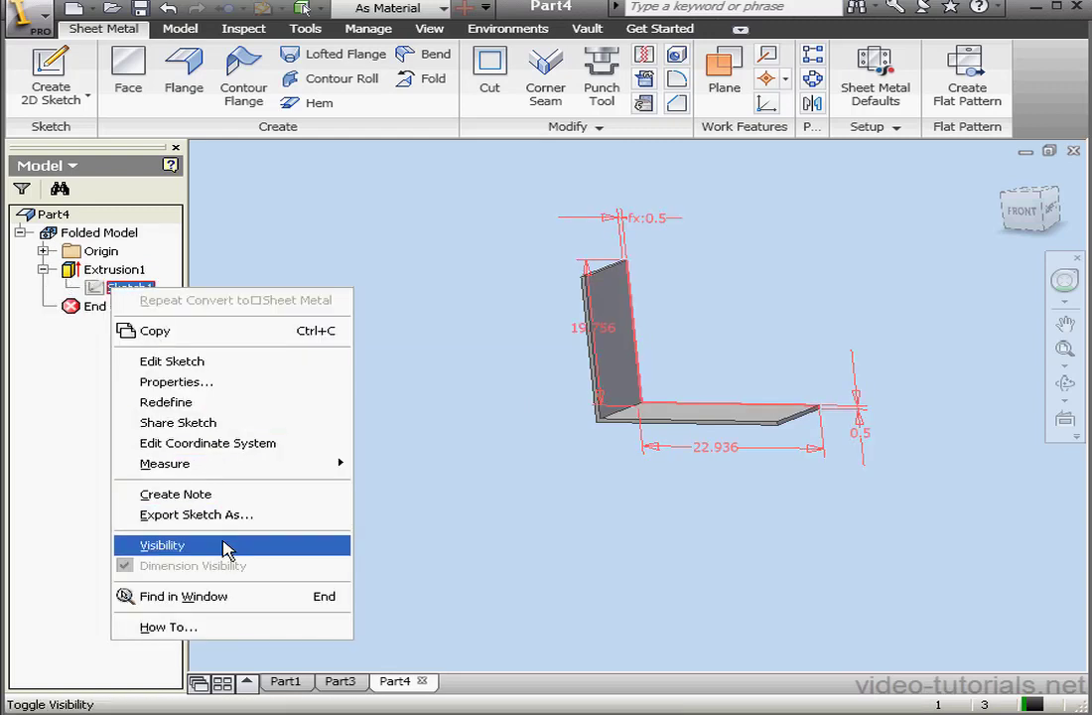
click(162, 545)
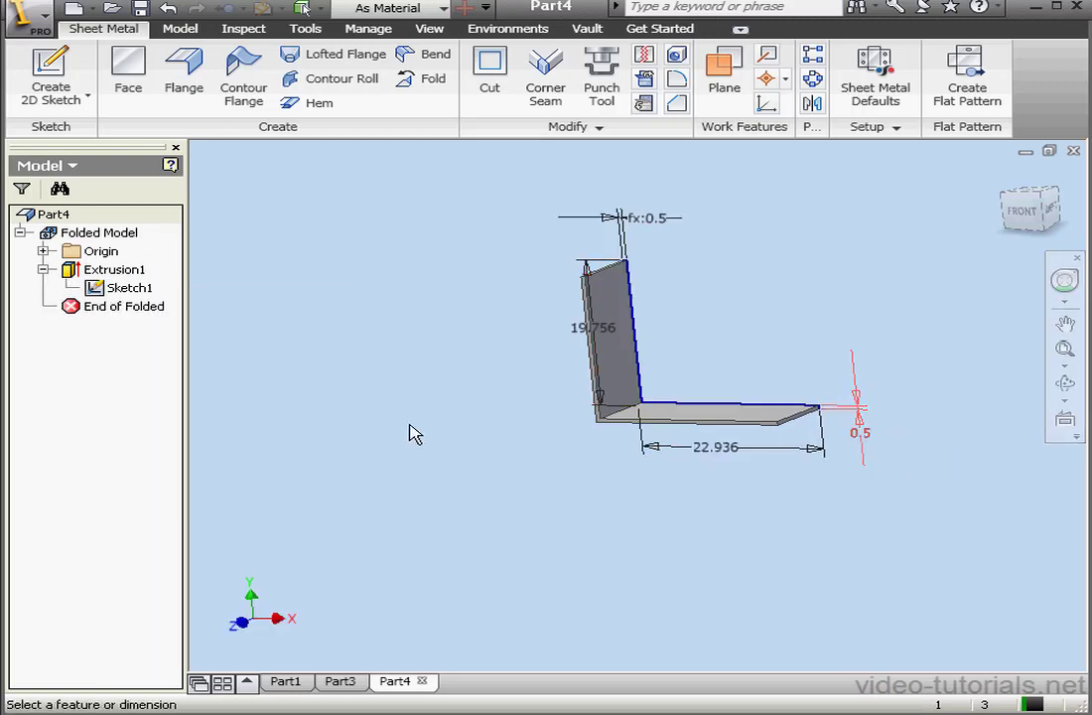
double_click(647, 217)
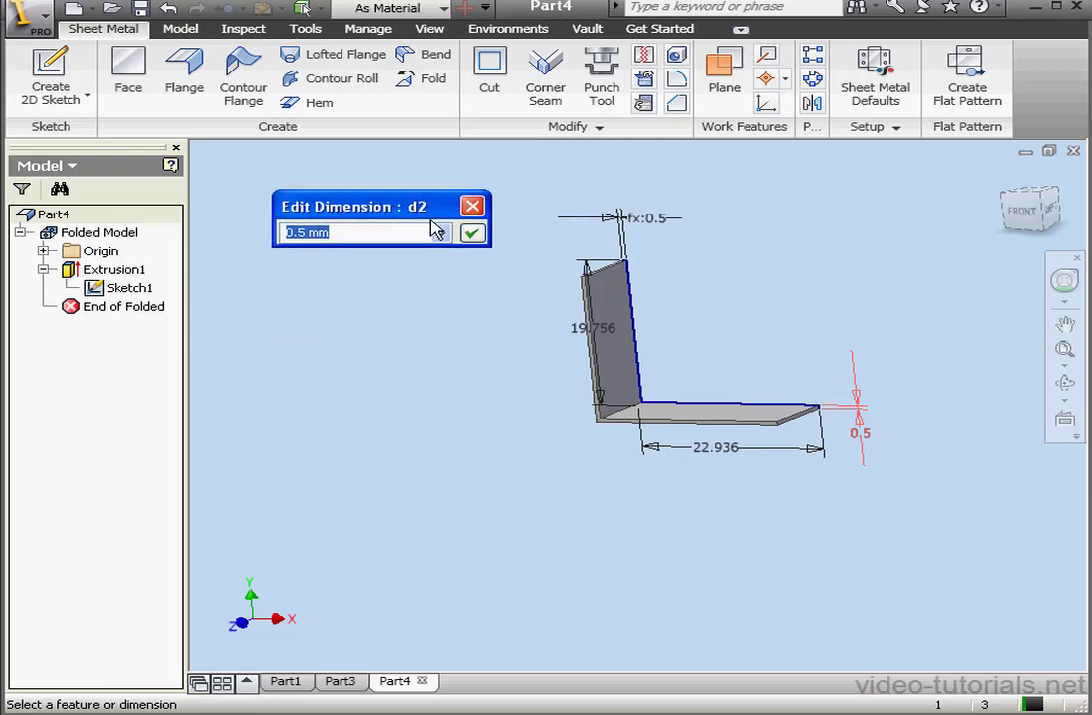
click(440, 233)
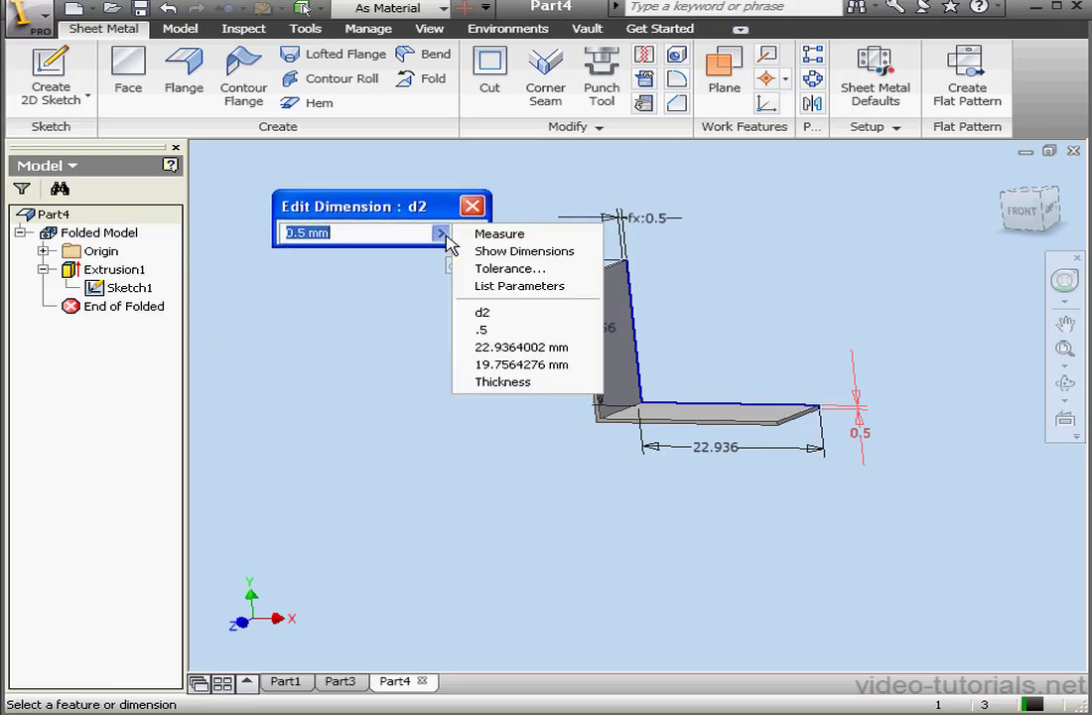
click(478, 289)
click(316, 379)
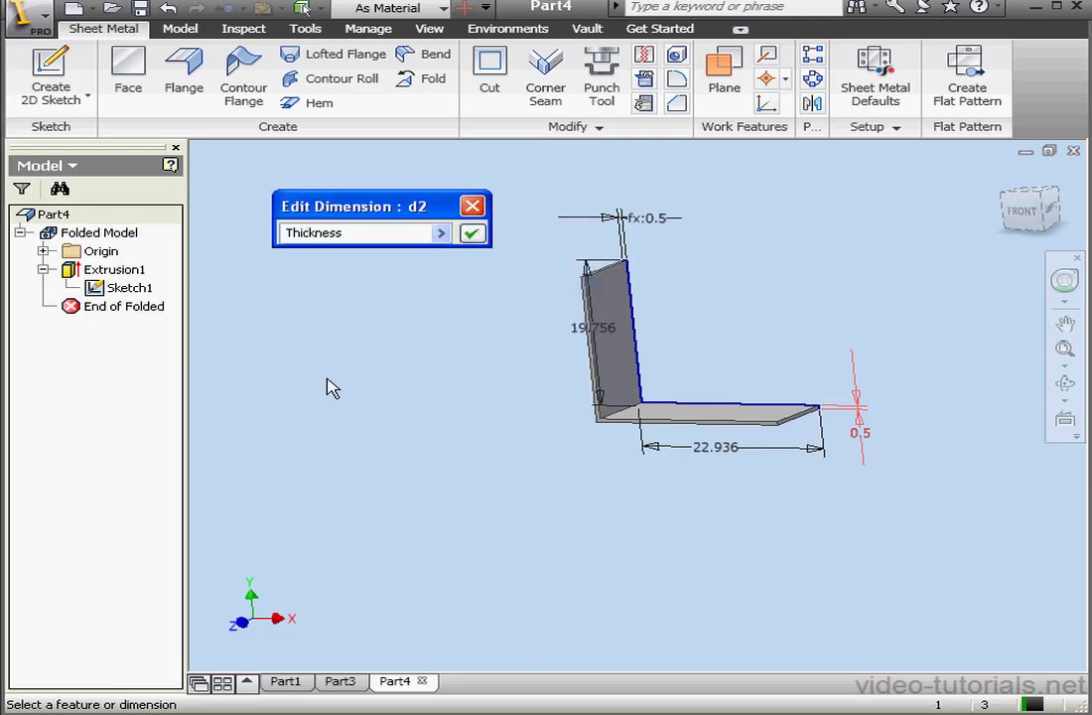
click(472, 234)
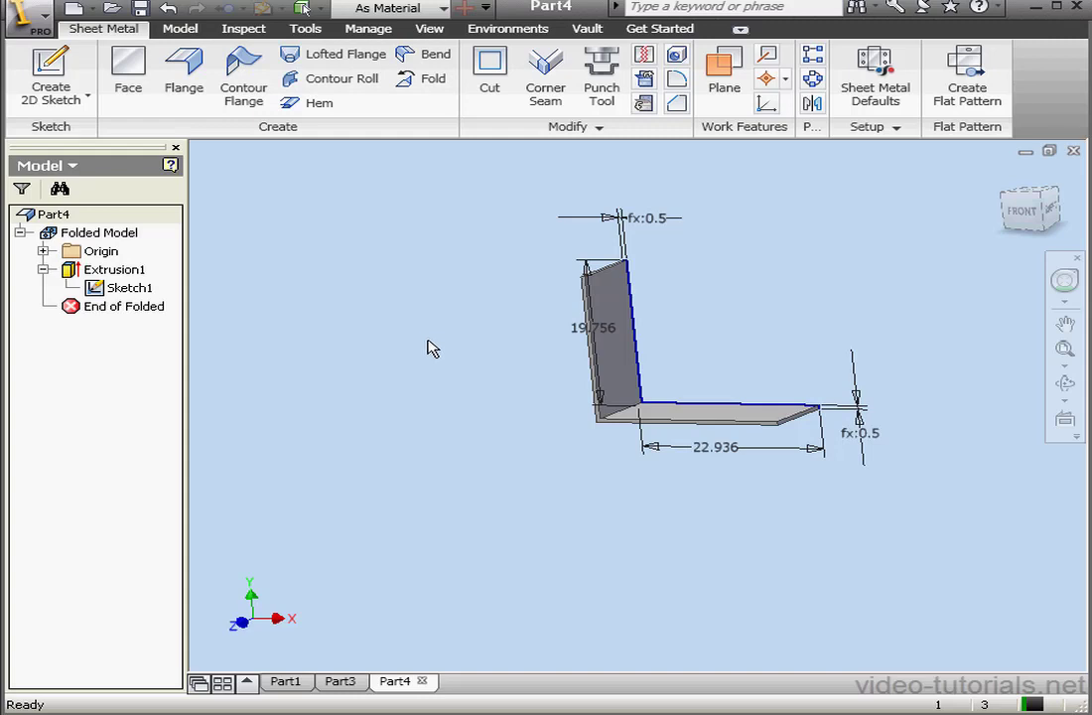
- Bend the L bracket's inner corner edge and create its flat pattern
click(427, 54)
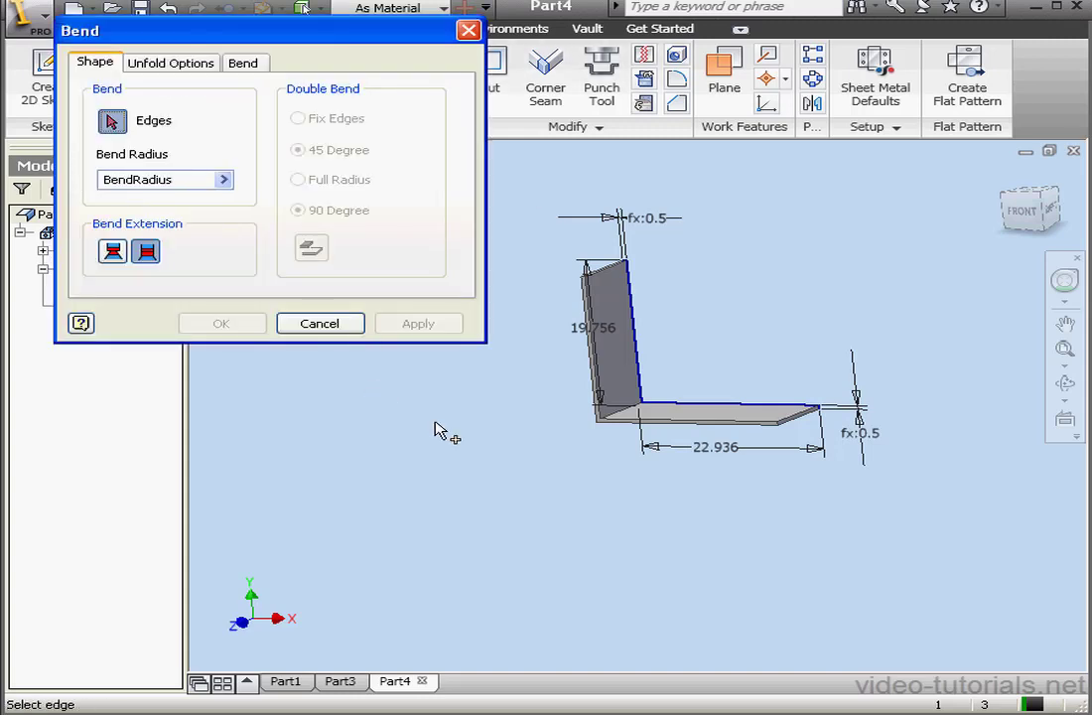
click(624, 411)
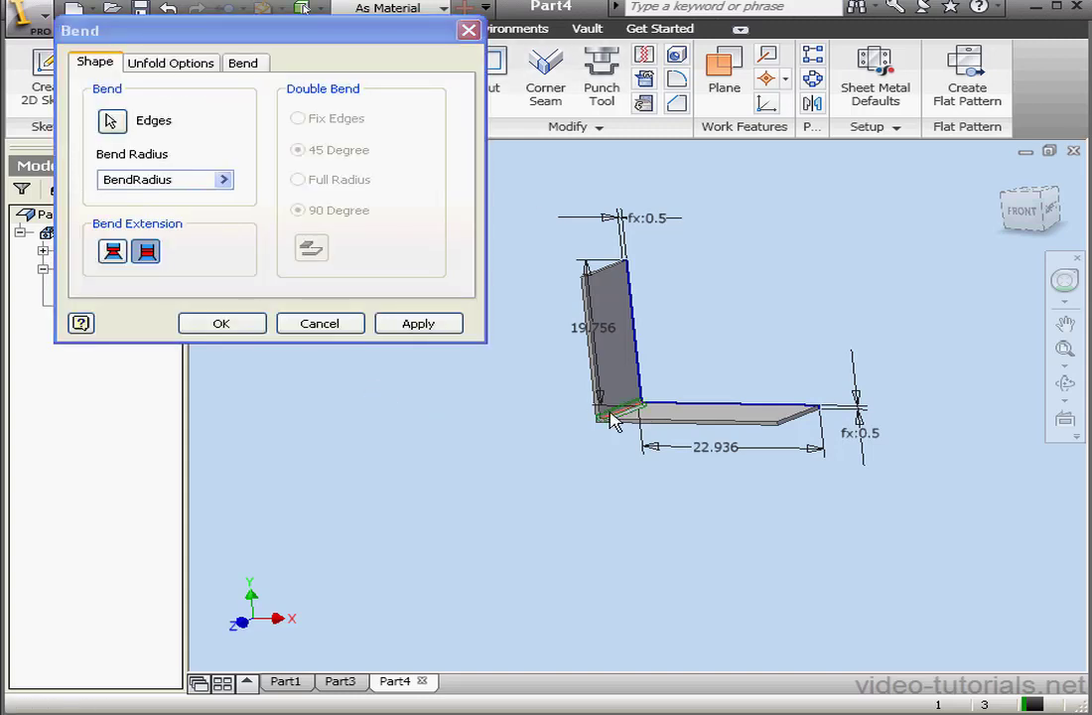
click(234, 327)
click(962, 89)
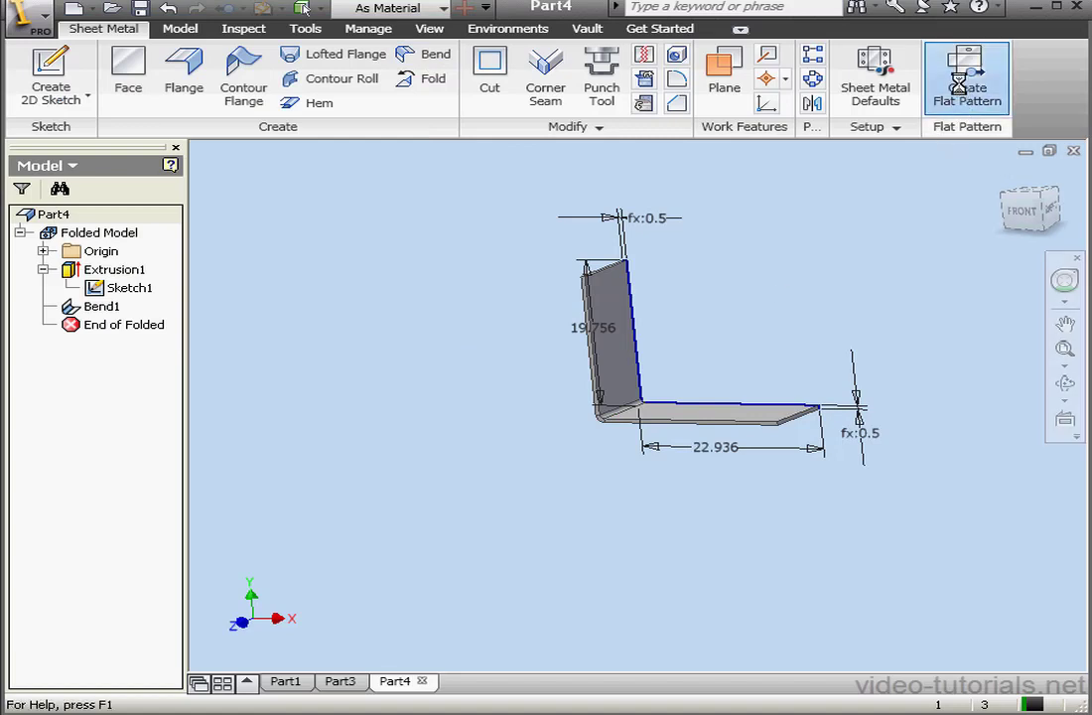